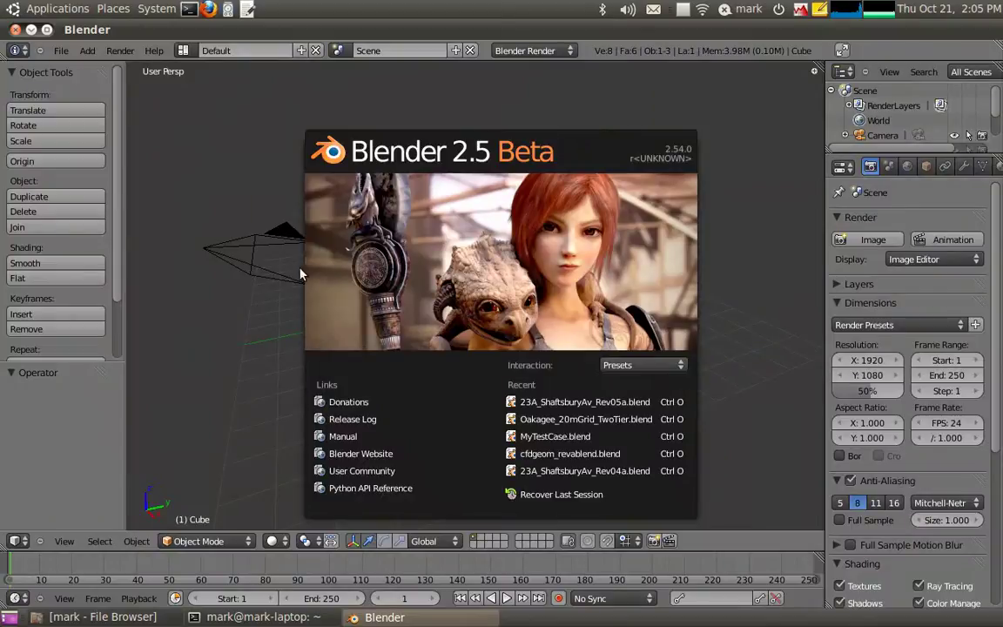
Step: Delete the default camera and lamp together, leaving only the cube facing the view
click(230, 193)
middle_drag(224, 217, 432, 360)
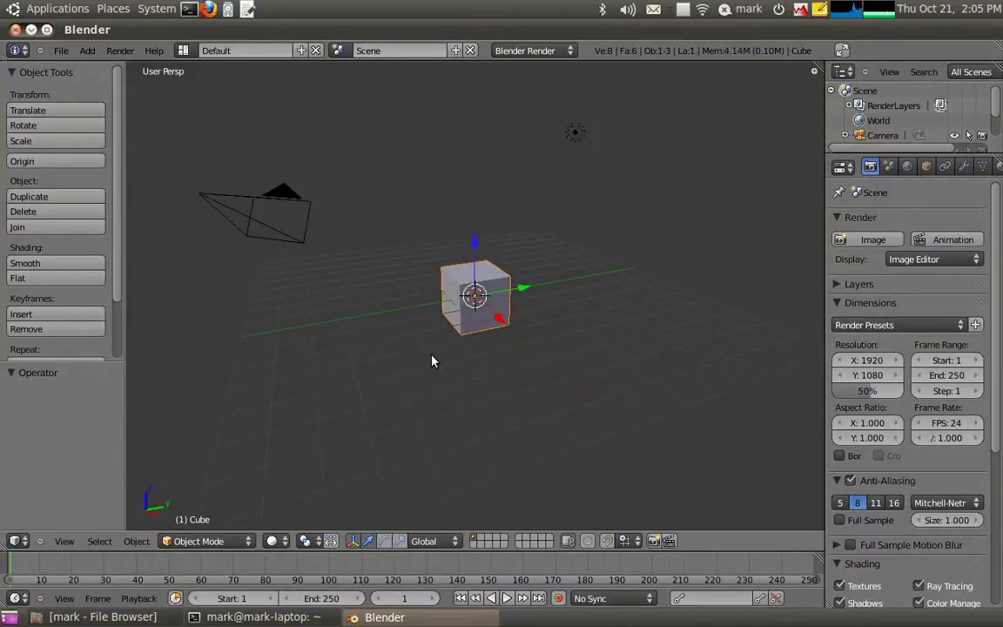
right_click(217, 228)
shift+right_click(570, 144)
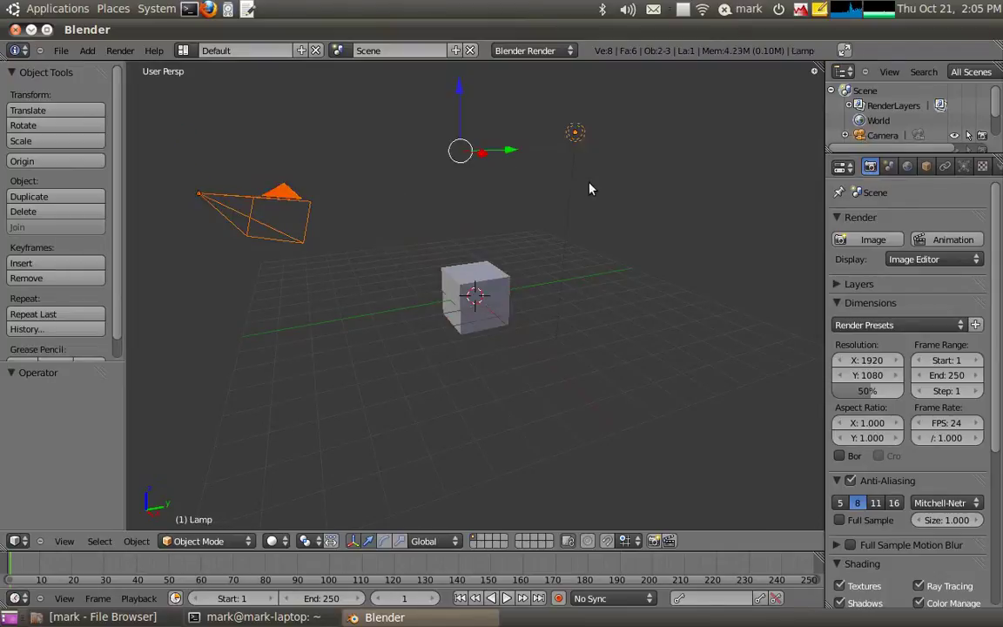
key(x)
click(533, 183)
middle_drag(523, 336, 247, 336)
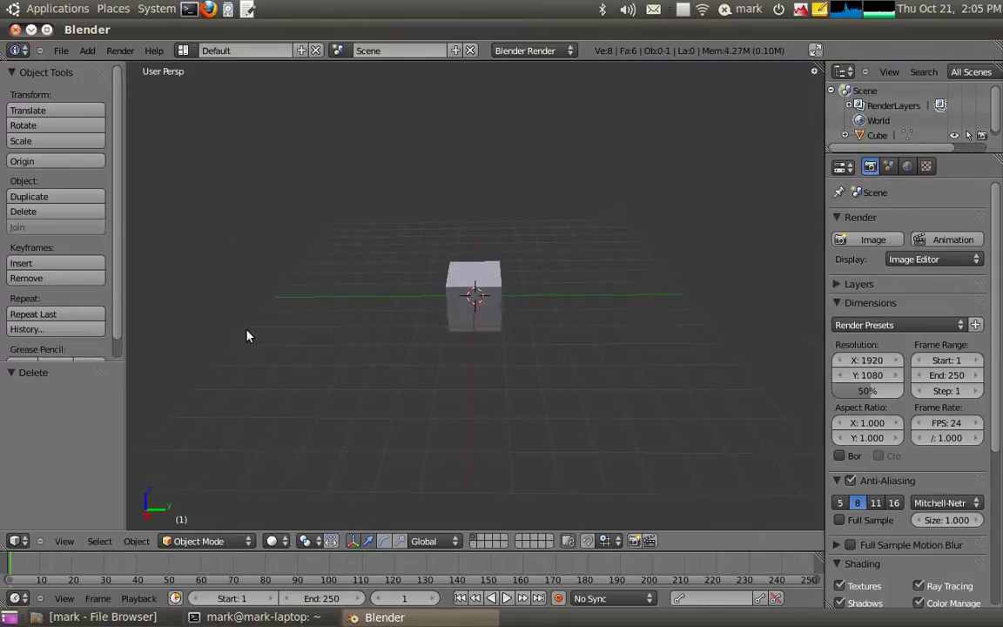
Step: Turn on BlendME under the Architecture add-ons in User Preferences, then close the preferences
click(59, 51)
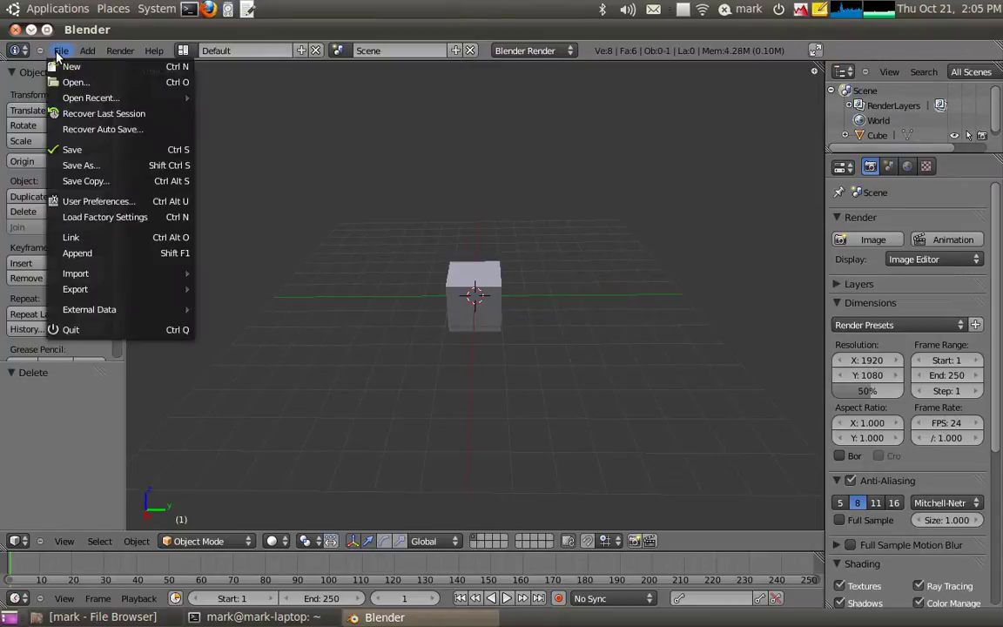
click(92, 202)
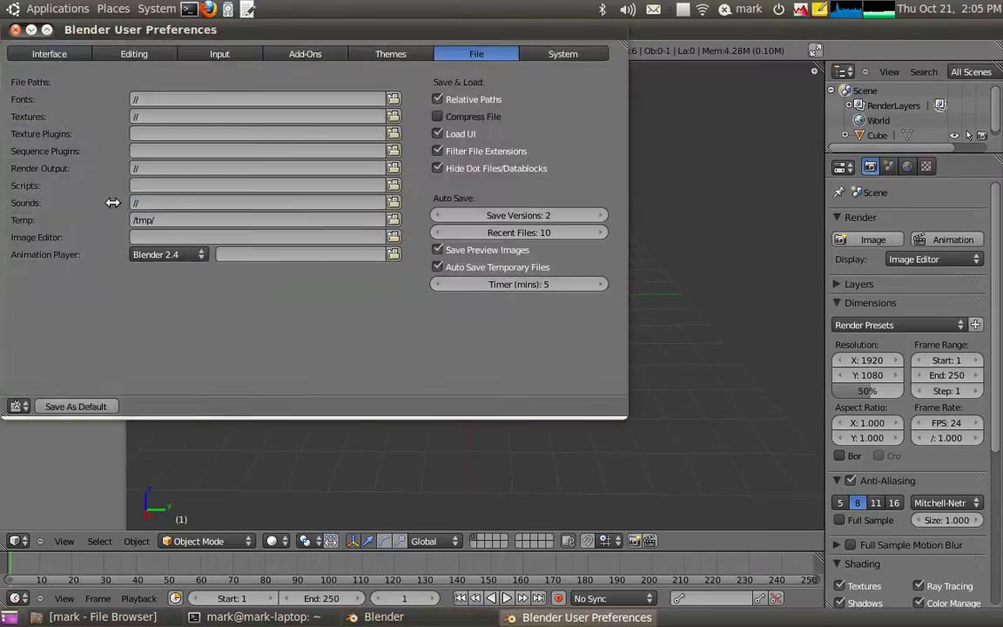
click(306, 54)
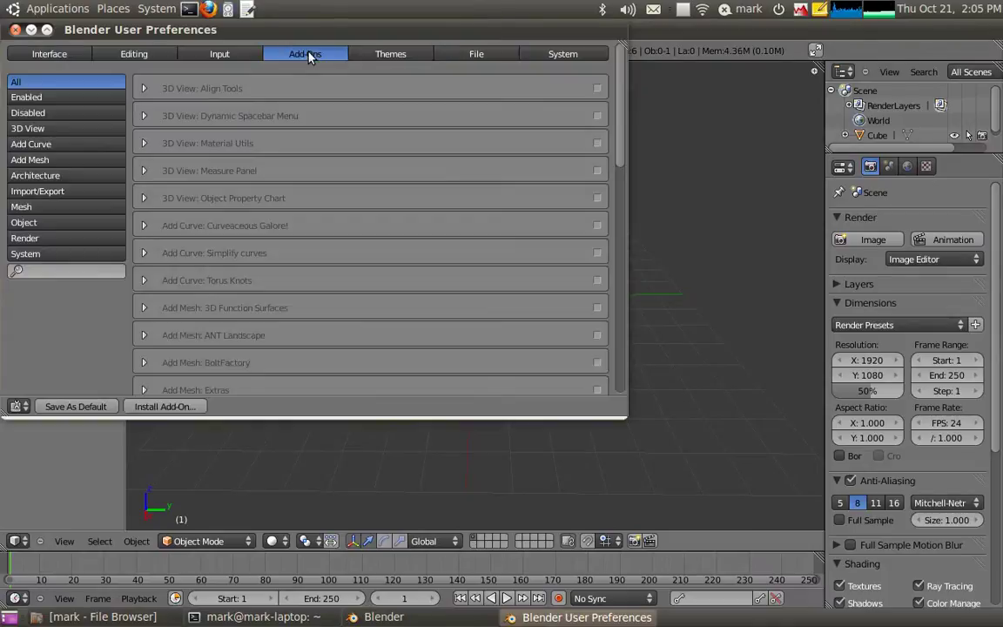
click(48, 177)
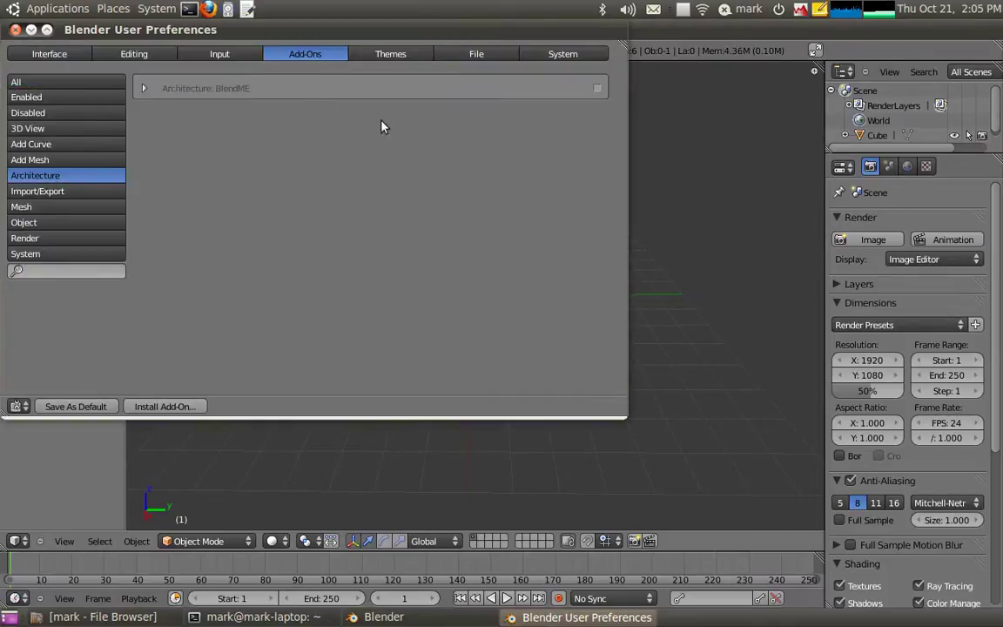
click(144, 89)
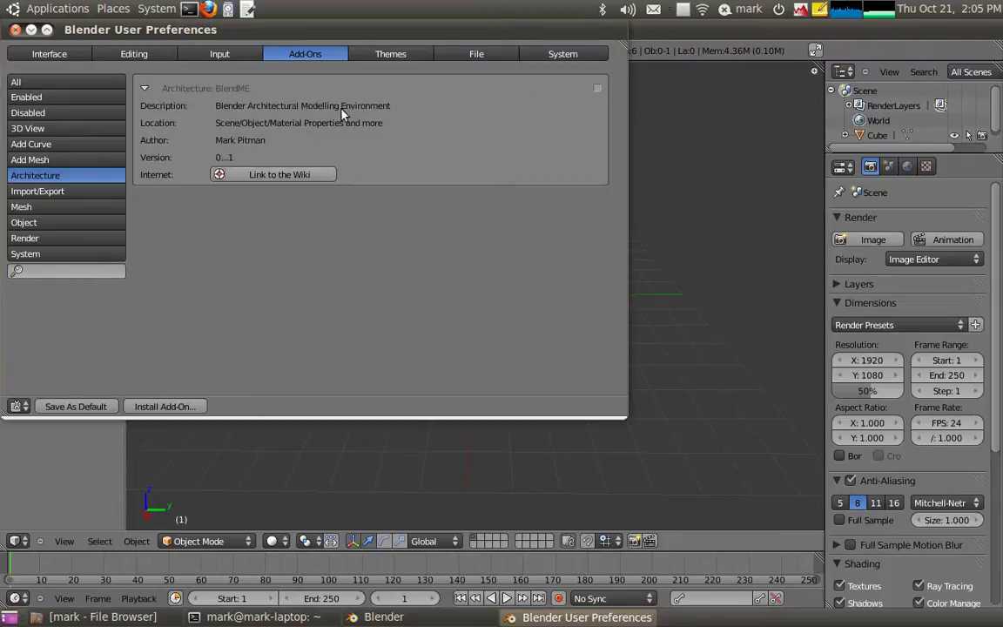
click(597, 89)
click(15, 30)
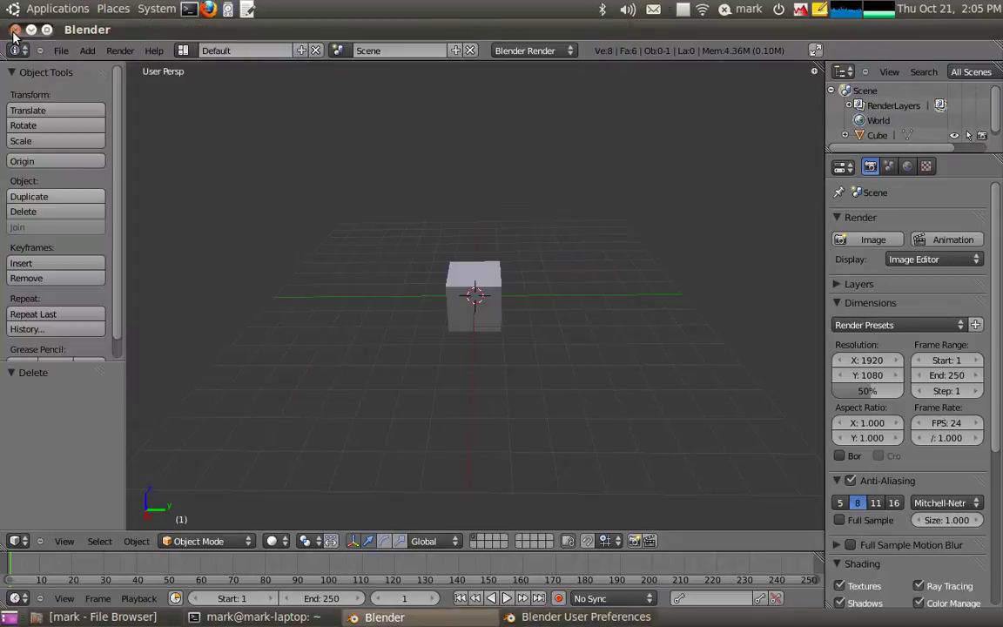
Step: Widen the Properties area and browse the scene, object, texture and material tabs for the cube
drag(827, 321, 732, 329)
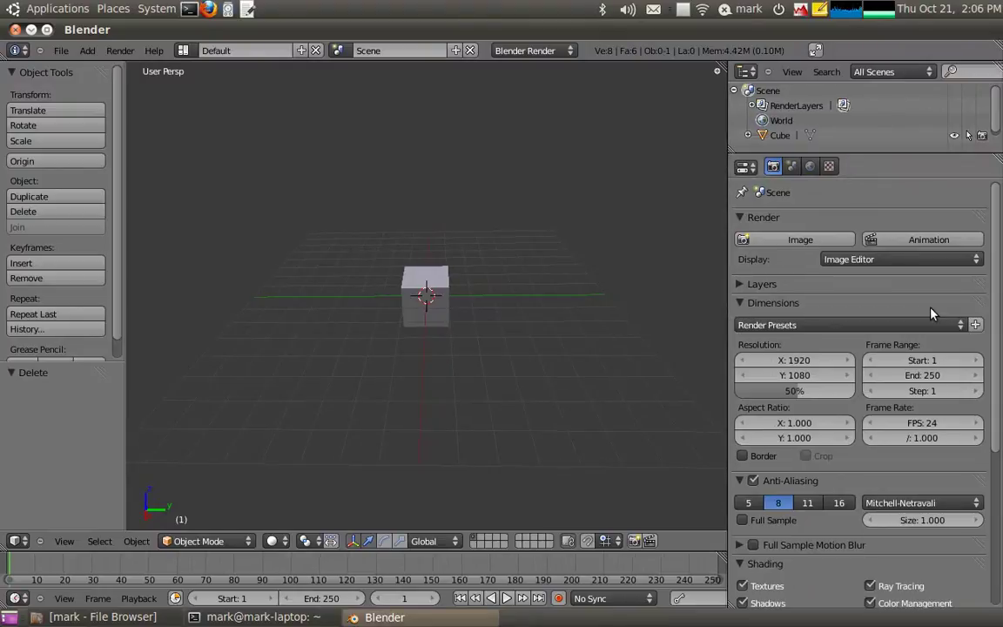
scroll(957, 348, down, 5)
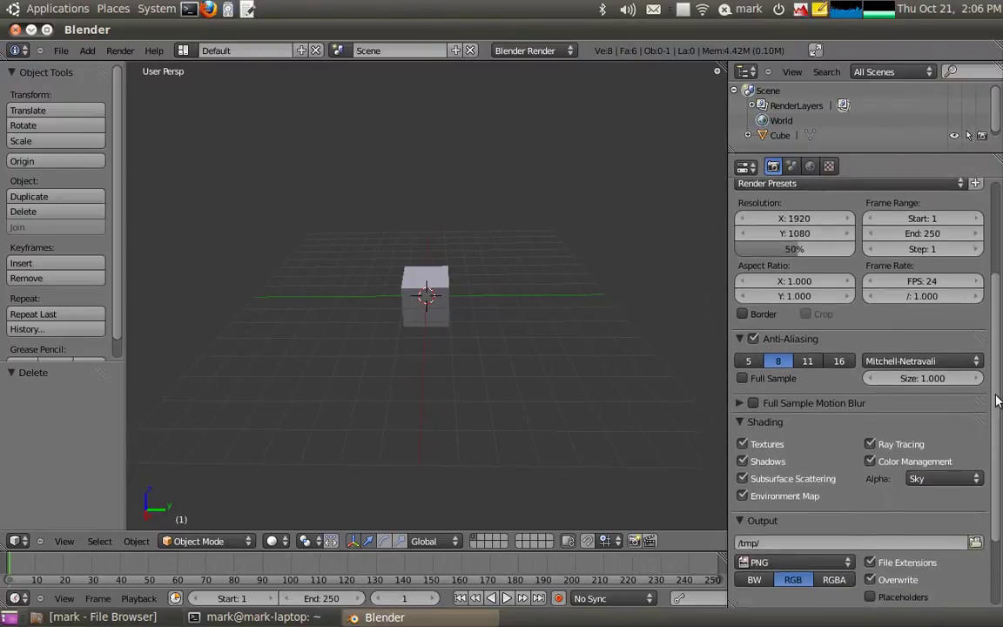
click(790, 166)
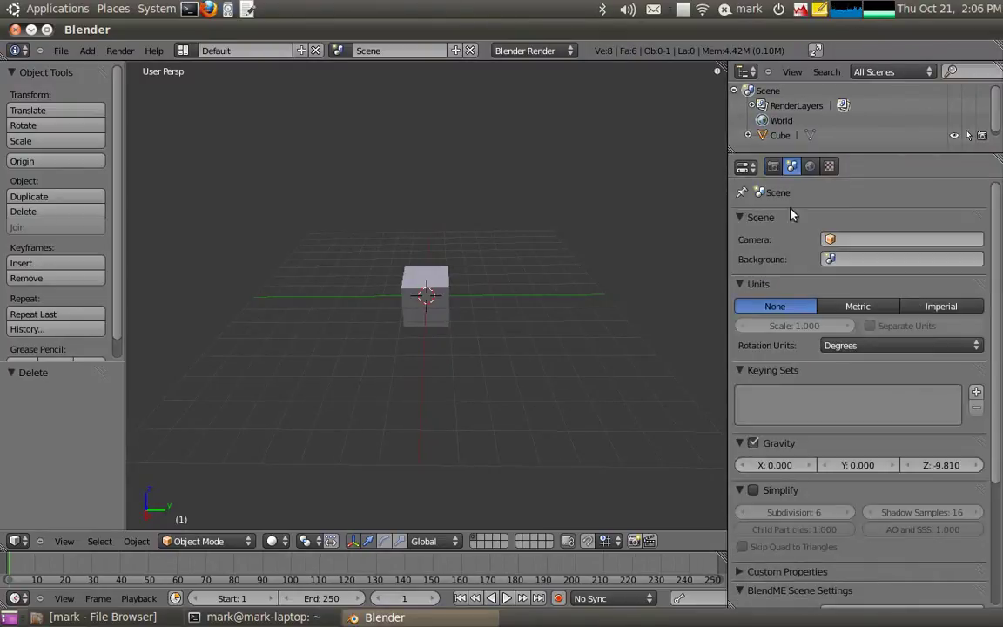
right_click(444, 305)
click(829, 166)
click(923, 166)
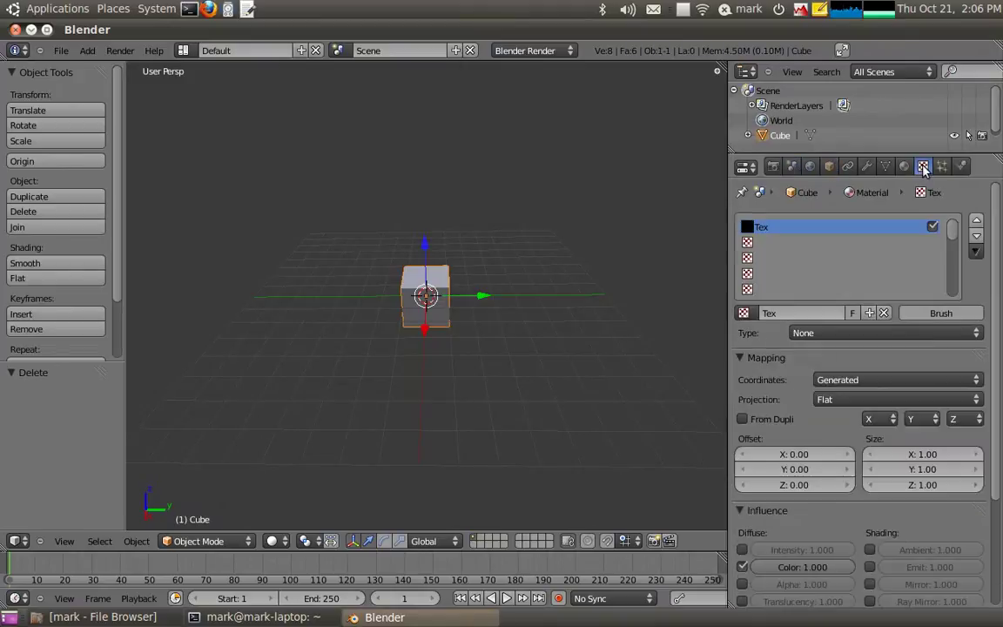
click(904, 166)
click(790, 167)
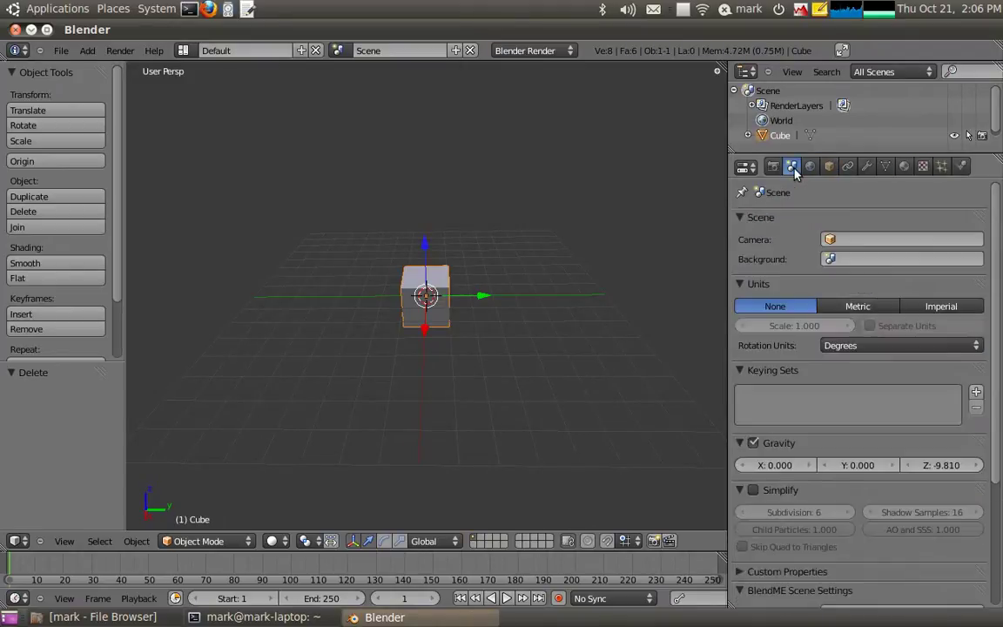
Step: Drag the BlendME Scene Settings panel to the top of the scene properties
scroll(989, 415, down, 5)
drag(989, 415, 849, 174)
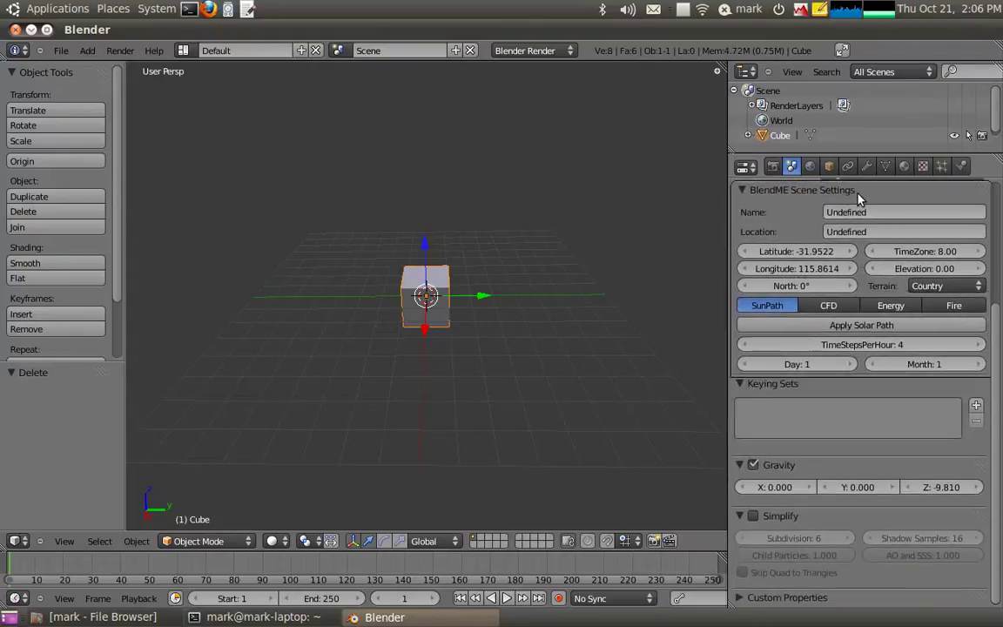
scroll(994, 380, up, 4)
scroll(1000, 280, up, 2)
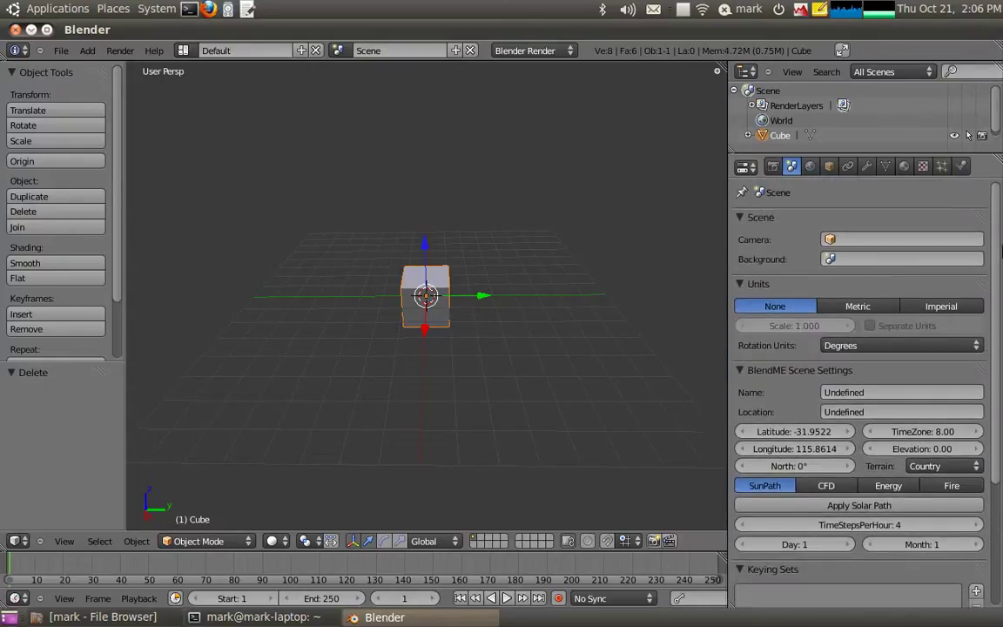
drag(825, 370, 825, 220)
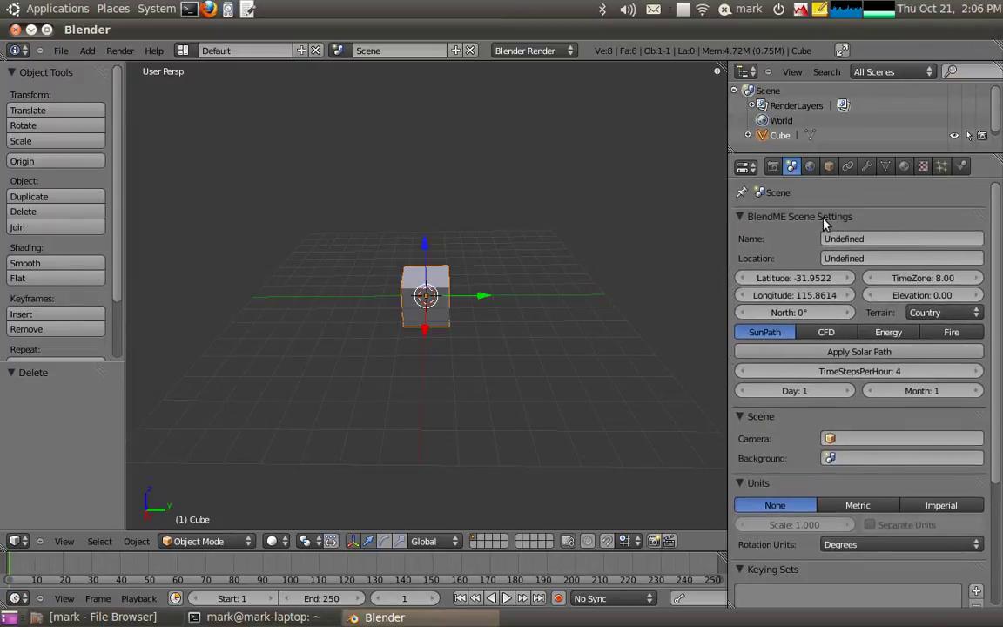
Step: Enter 'My building' in the BlendME Name field and 'Perth' as the Location
click(861, 247)
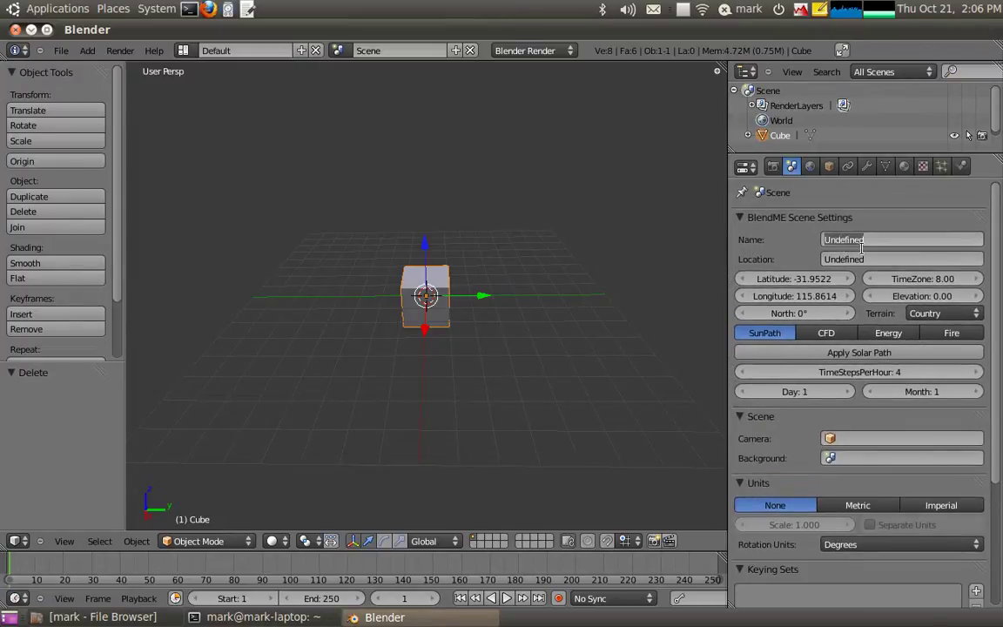
text(My building)
click(863, 259)
text(Perth)
key(Return)
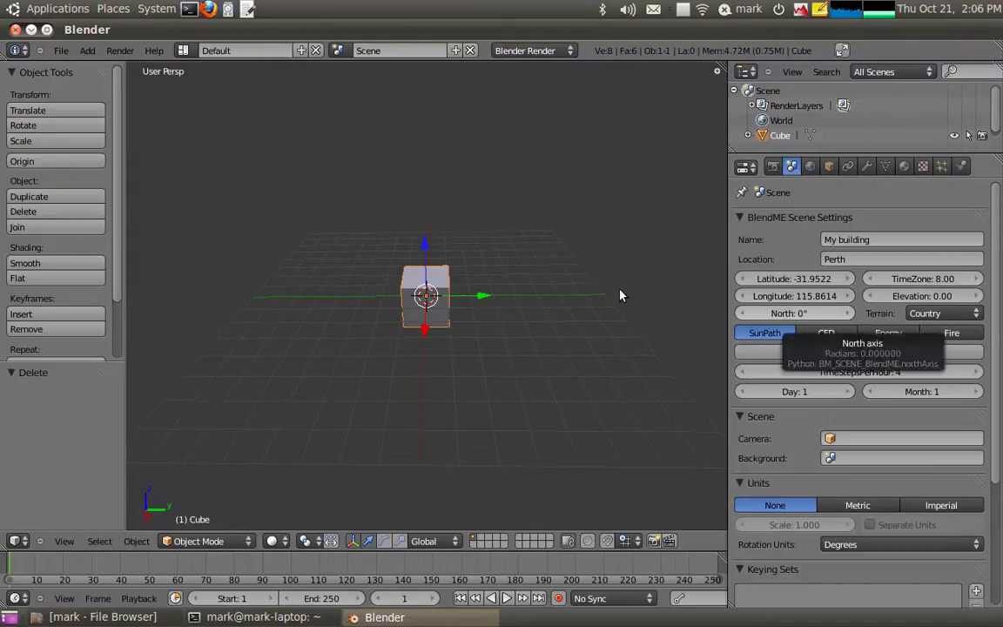
middle_drag(520, 238, 471, 286)
middle_drag(414, 366, 540, 349)
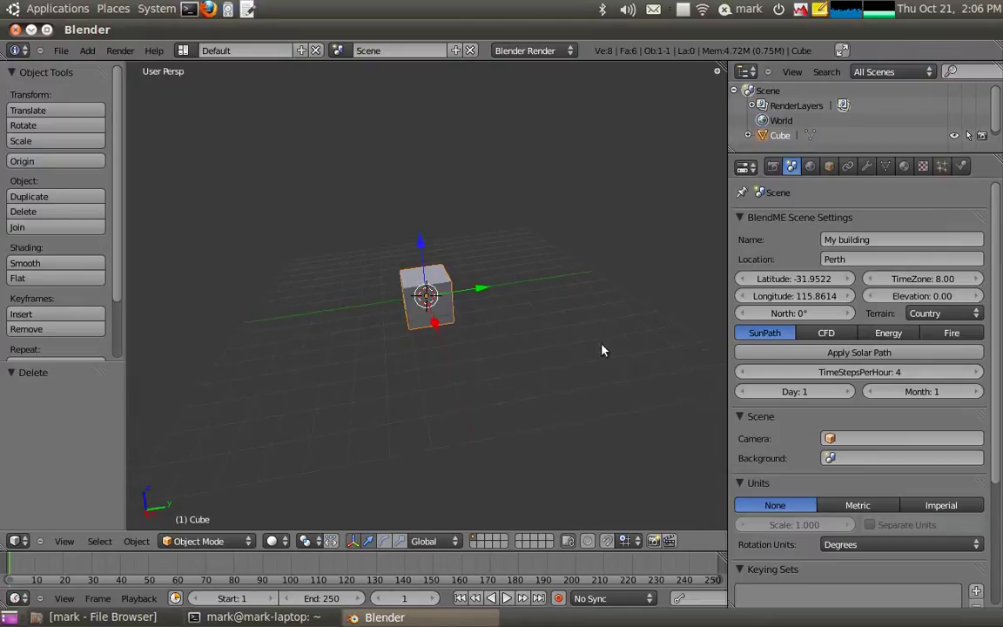
click(814, 334)
click(895, 334)
click(940, 334)
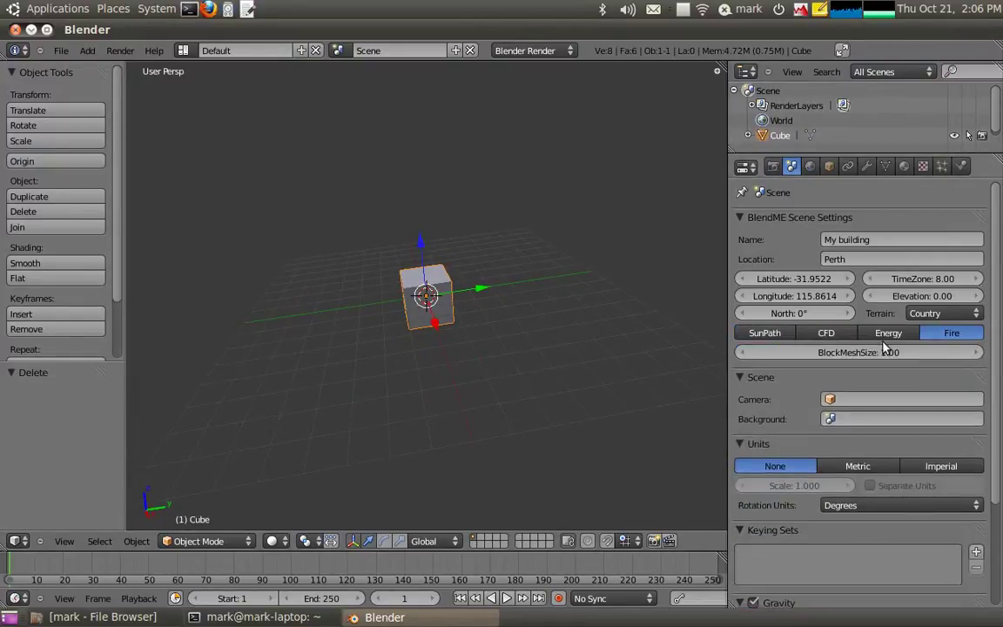
click(888, 333)
click(826, 333)
click(764, 334)
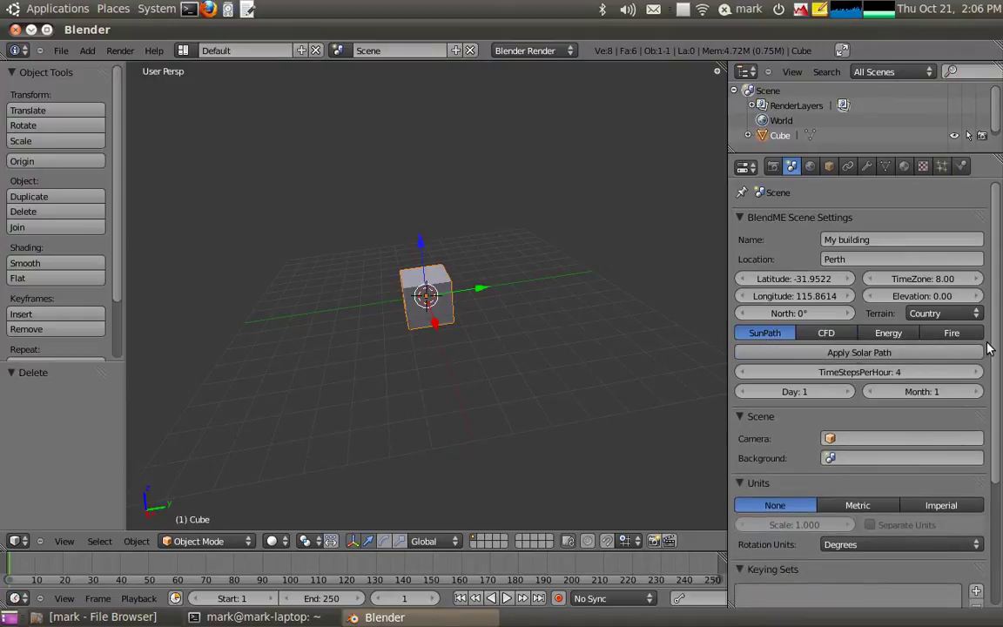
click(888, 333)
click(826, 334)
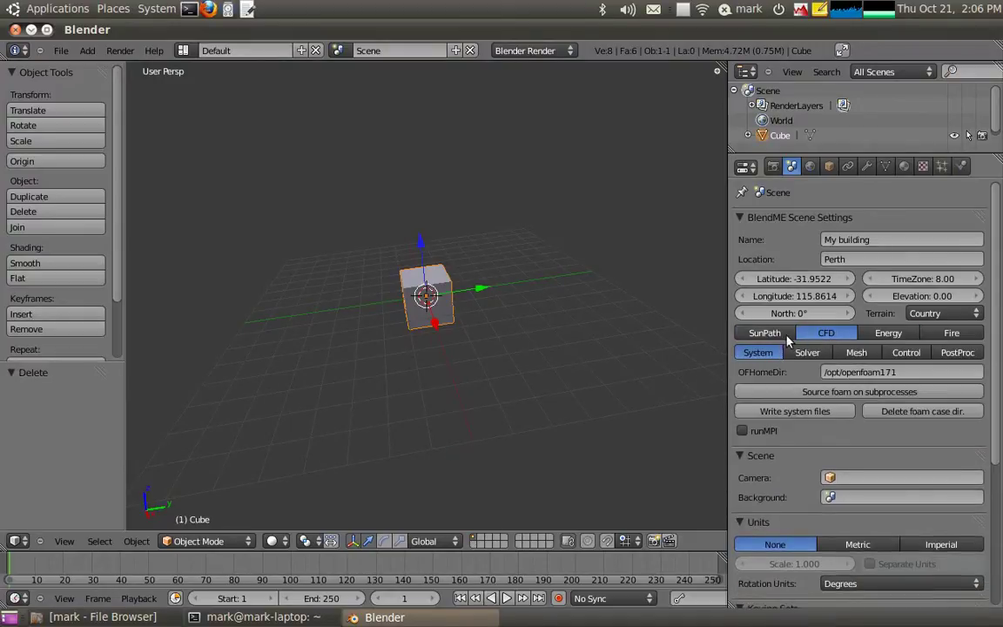
click(766, 334)
click(942, 335)
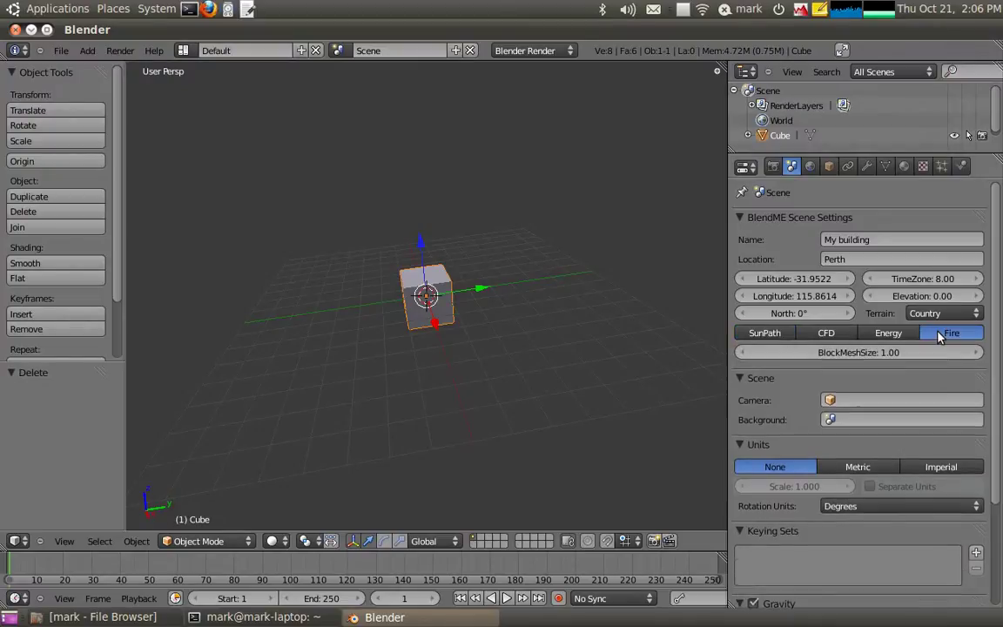
click(888, 333)
click(826, 333)
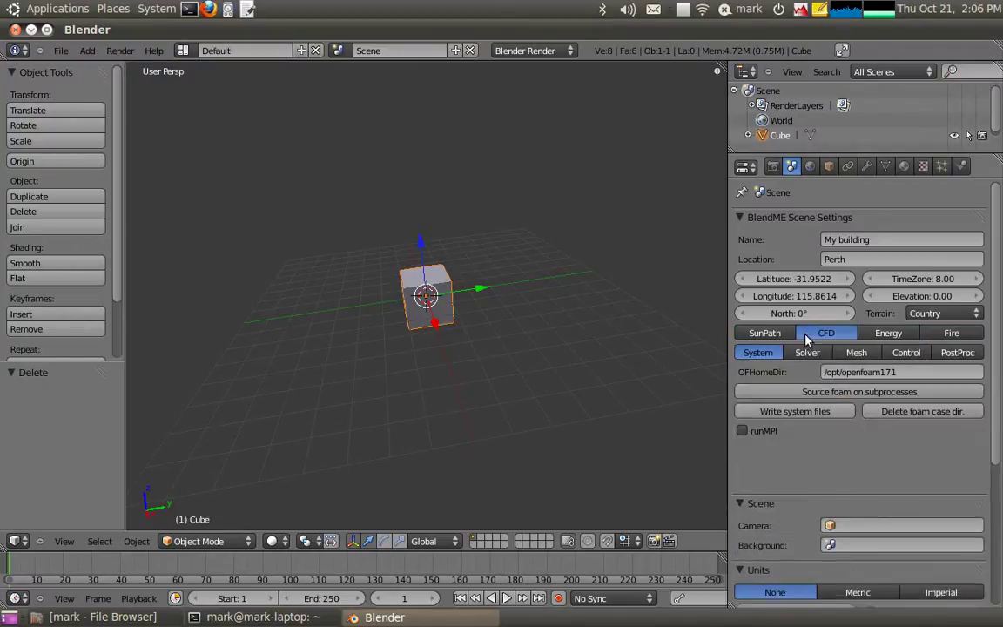
click(770, 334)
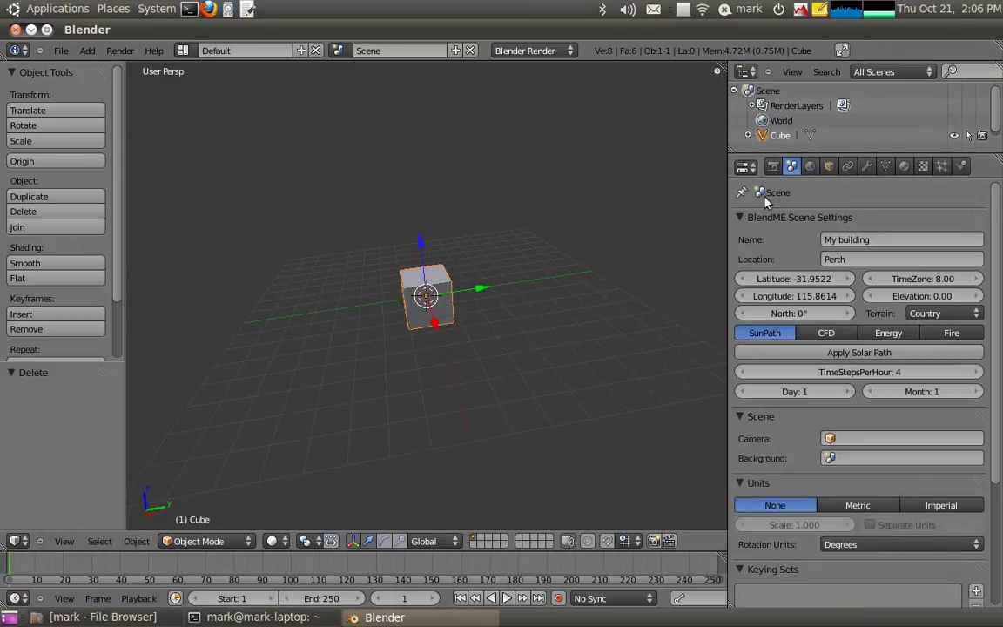
Step: Move the cube's BlendME Object Properties panel above Transform at the top of its object settings
click(830, 167)
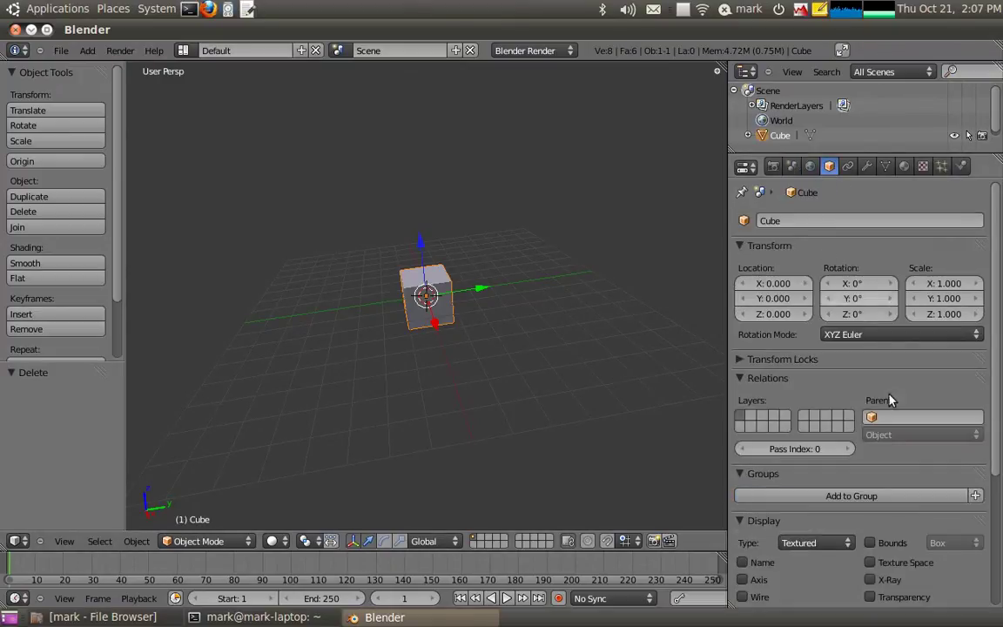
scroll(849, 503, down, 5)
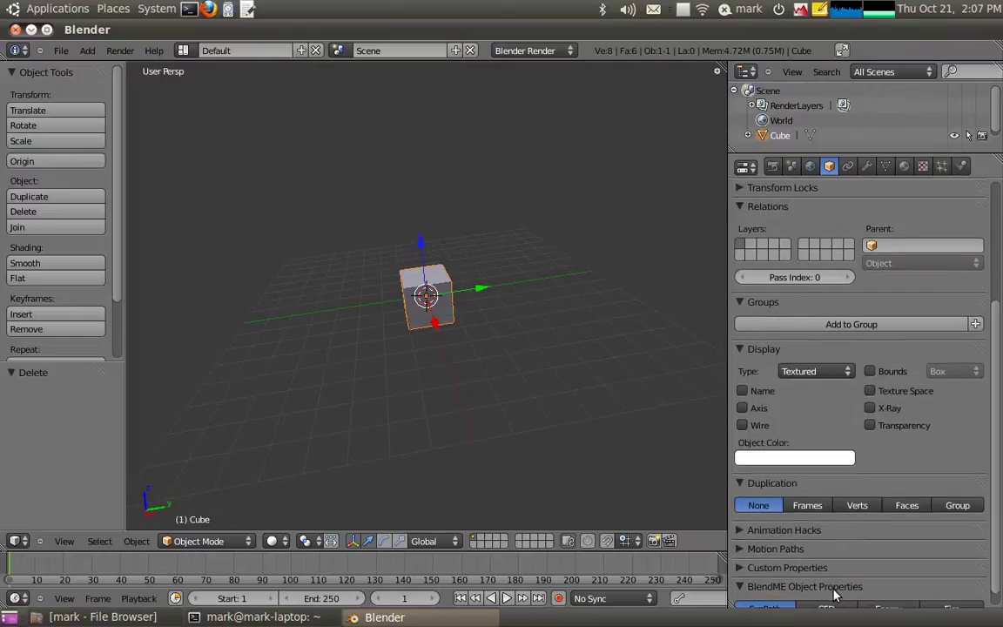
drag(849, 586, 766, 207)
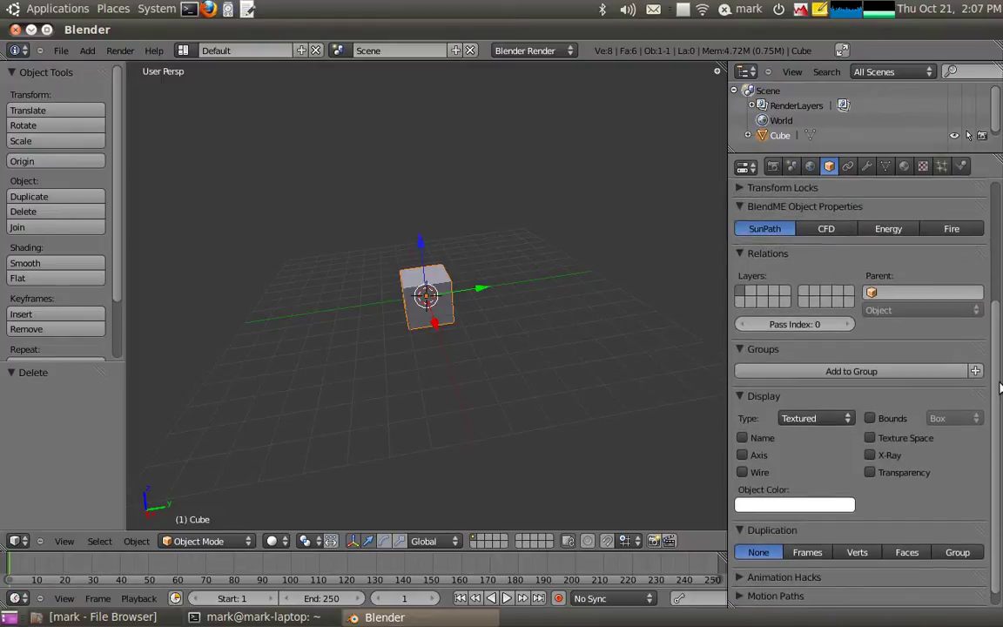
scroll(899, 348, up, 5)
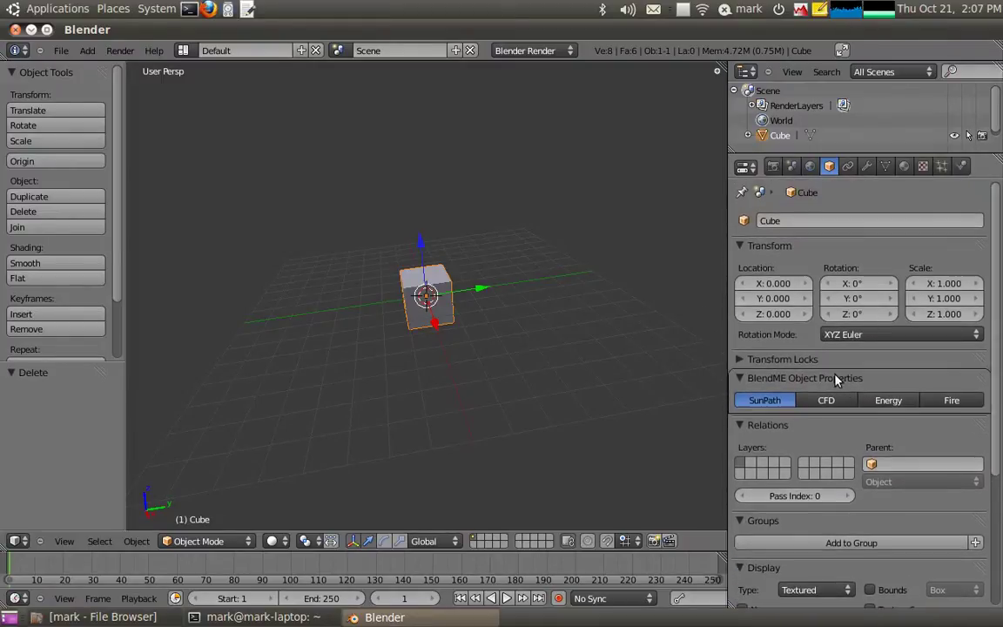
drag(837, 379, 841, 251)
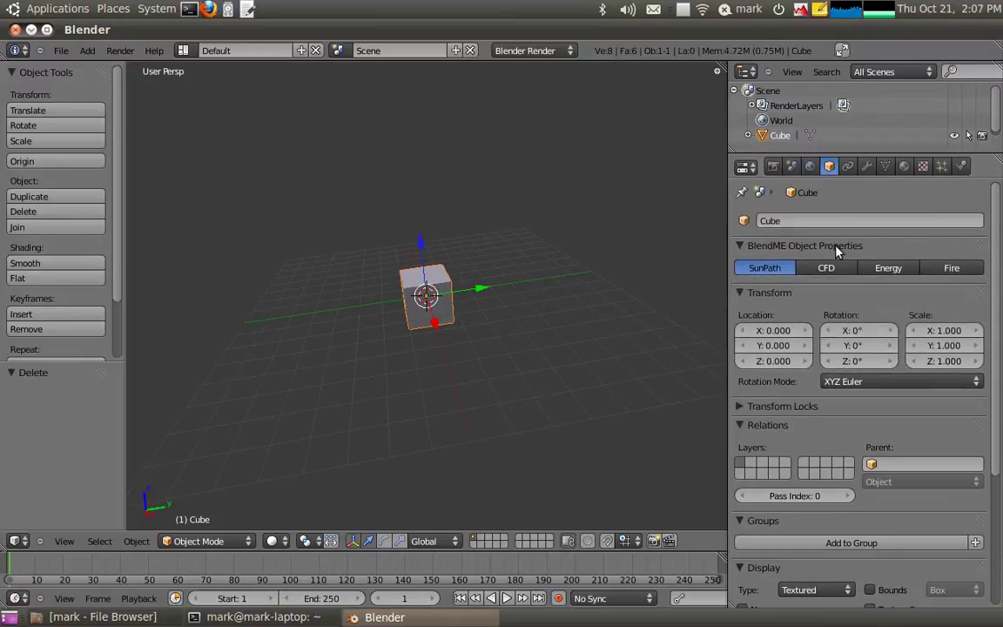
Step: Show the CFD settings in the cube's BlendME Object Properties
click(827, 269)
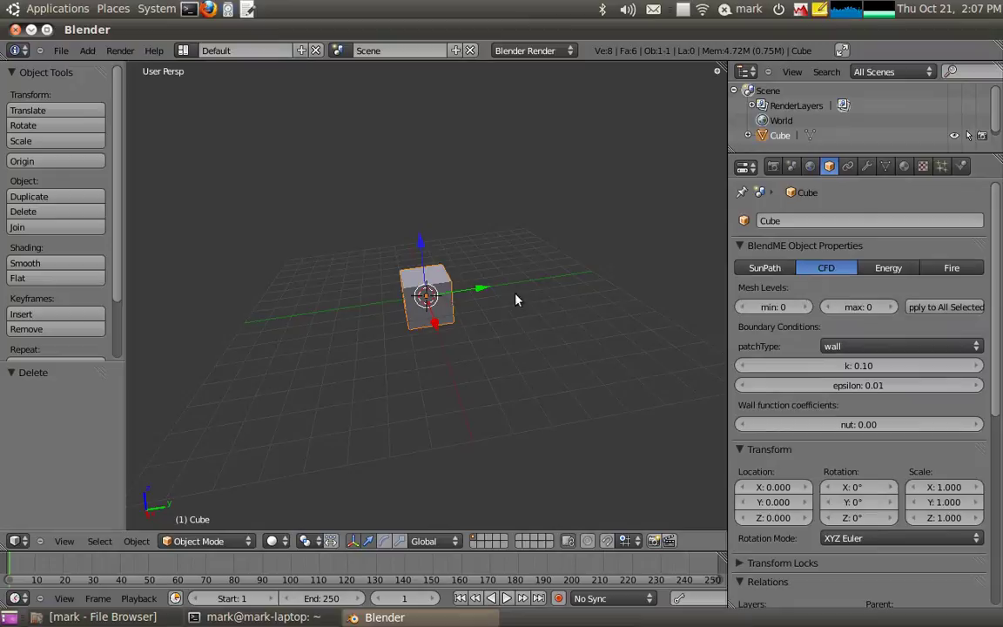
middle_drag(336, 371, 431, 354)
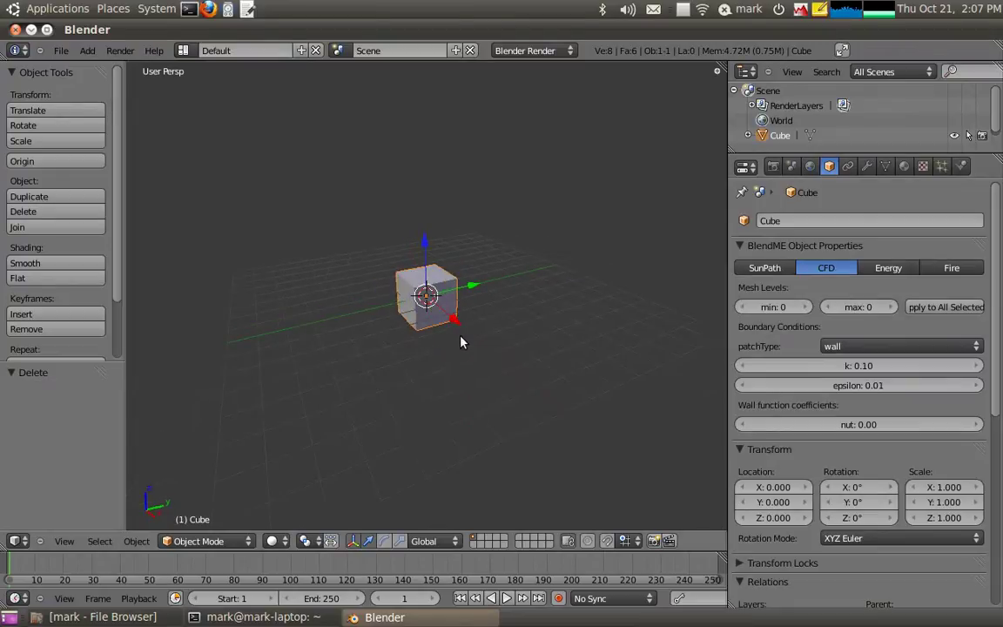
scroll(461, 342, up, 2)
Step: Review the cube's Energy Surface settings, including Geometry, Reports and available surface types
click(883, 270)
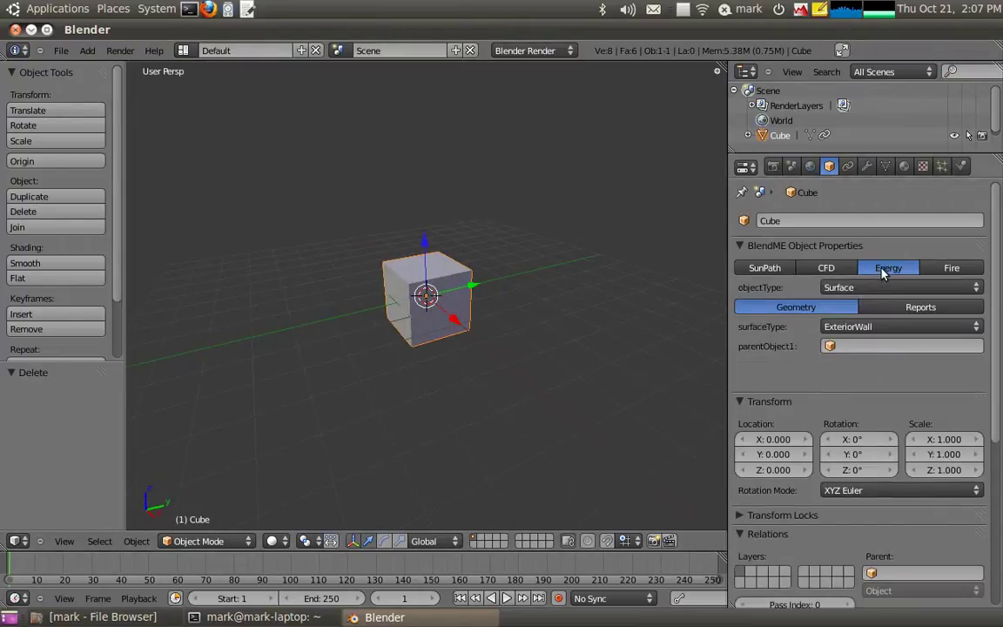
click(890, 289)
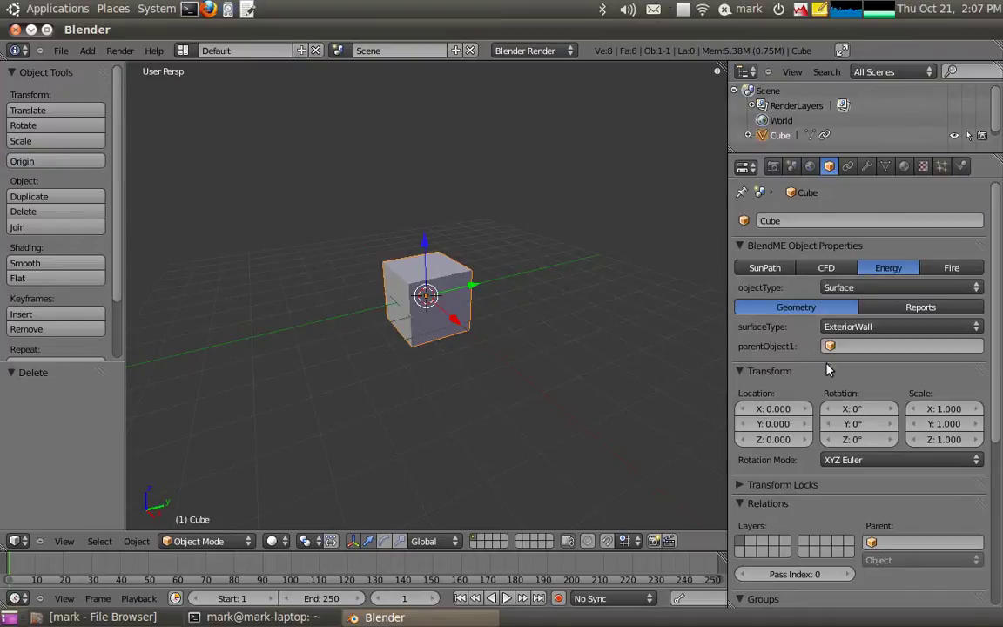
click(866, 313)
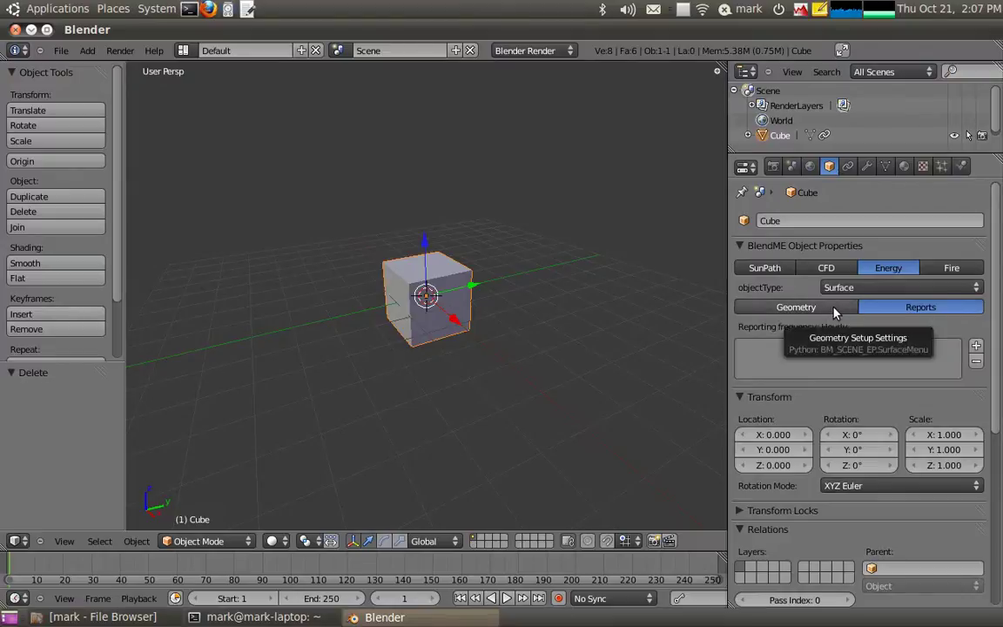
click(834, 311)
click(884, 319)
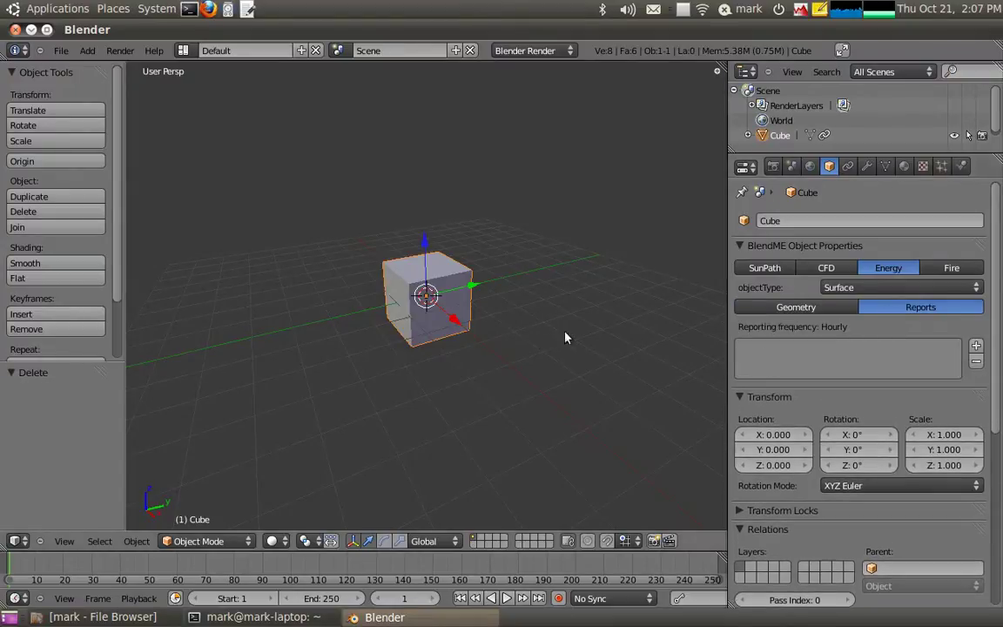
click(795, 308)
click(869, 326)
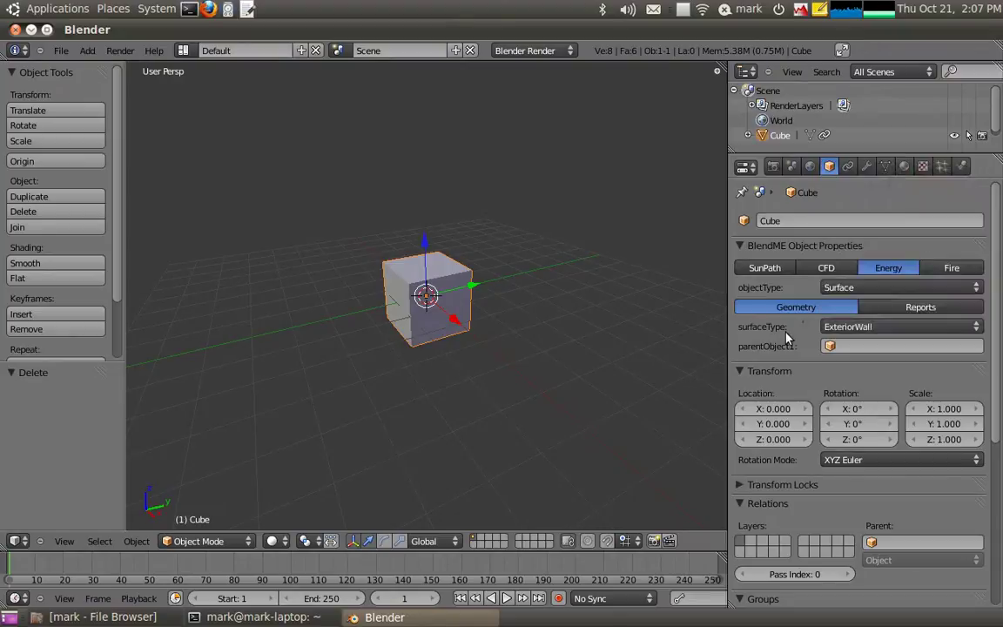
Step: Set the Energy objectType to Opening, keeping Window as the opening type
click(840, 287)
click(849, 232)
click(850, 327)
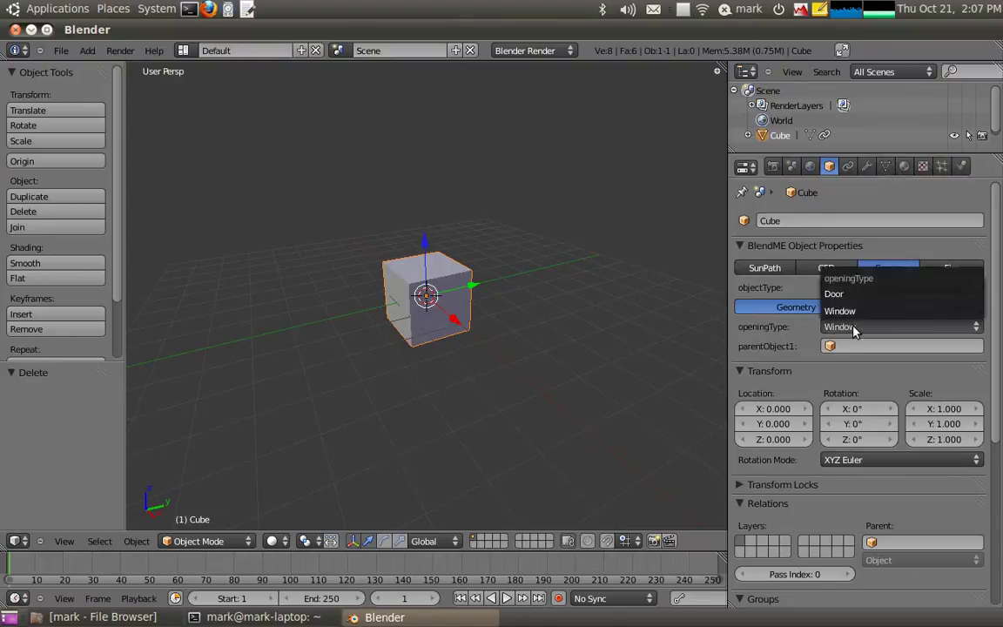
click(857, 311)
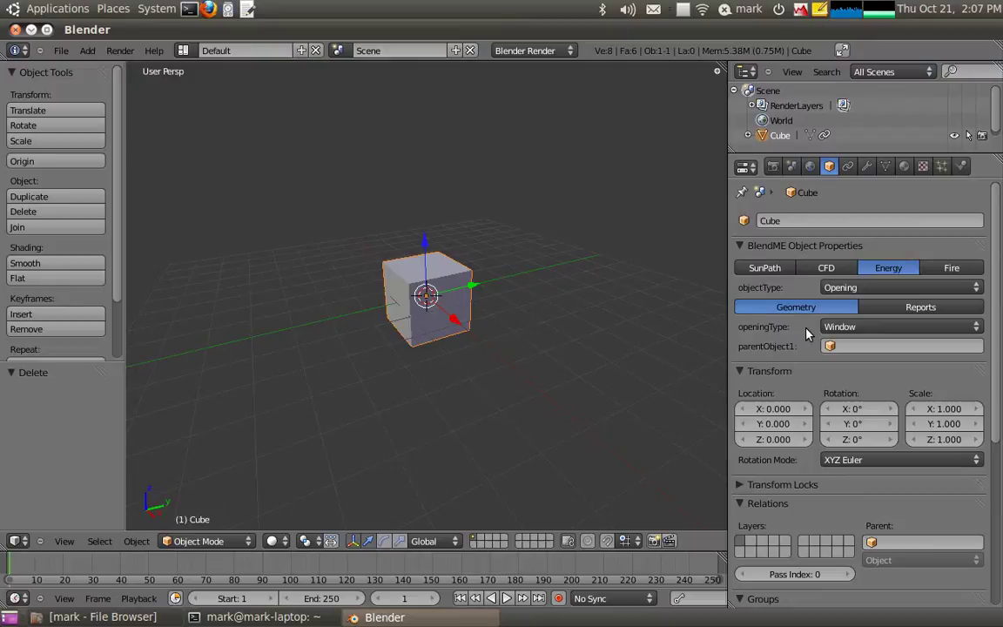
Step: Change objectType to Zone and look through its HVAC, Infiltration, Reports and Geometry settings
click(853, 287)
click(851, 270)
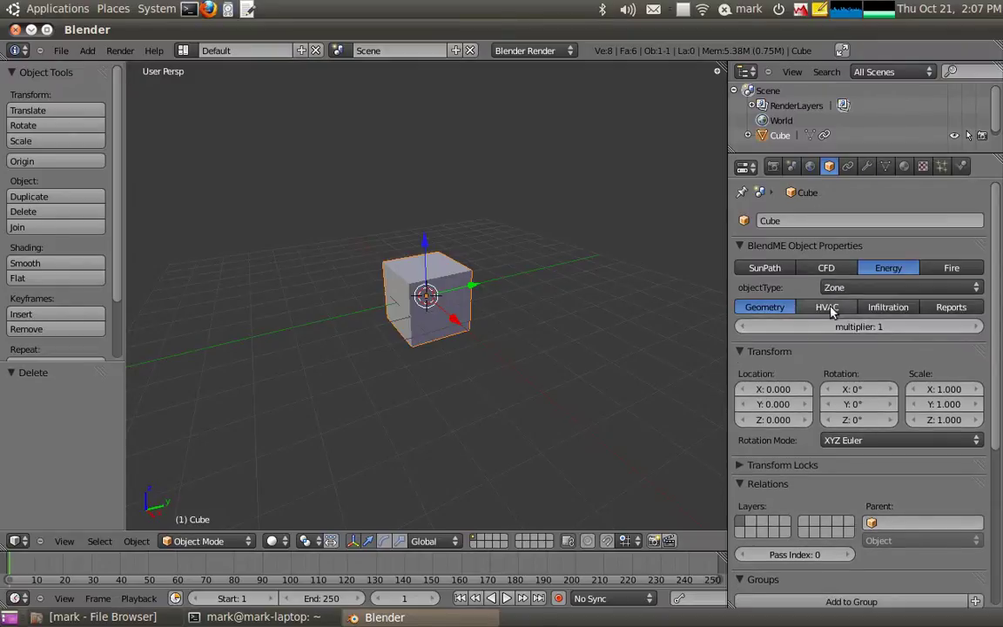
click(827, 307)
click(888, 306)
click(927, 312)
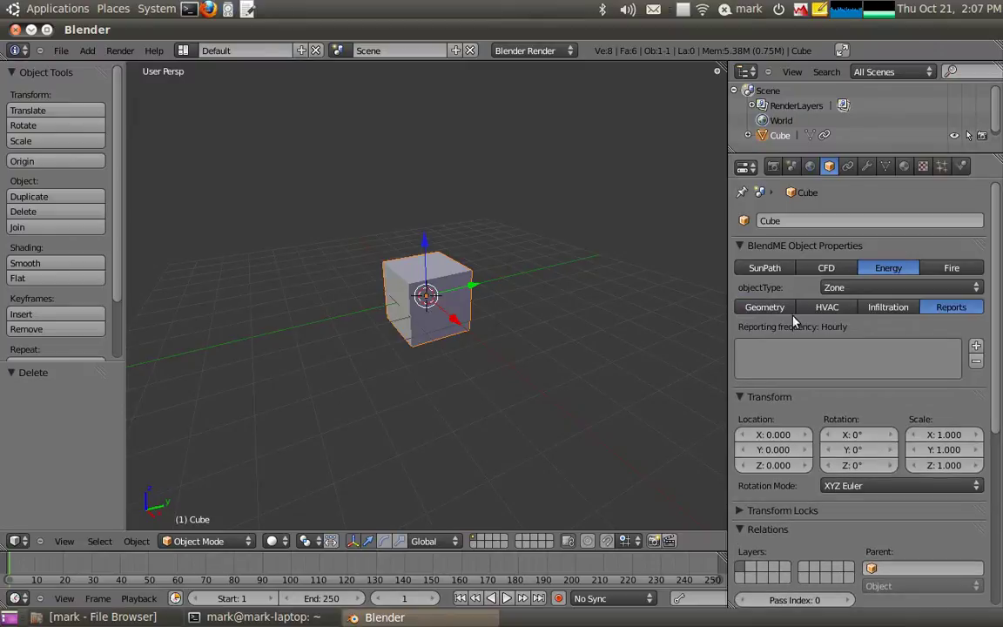
click(764, 307)
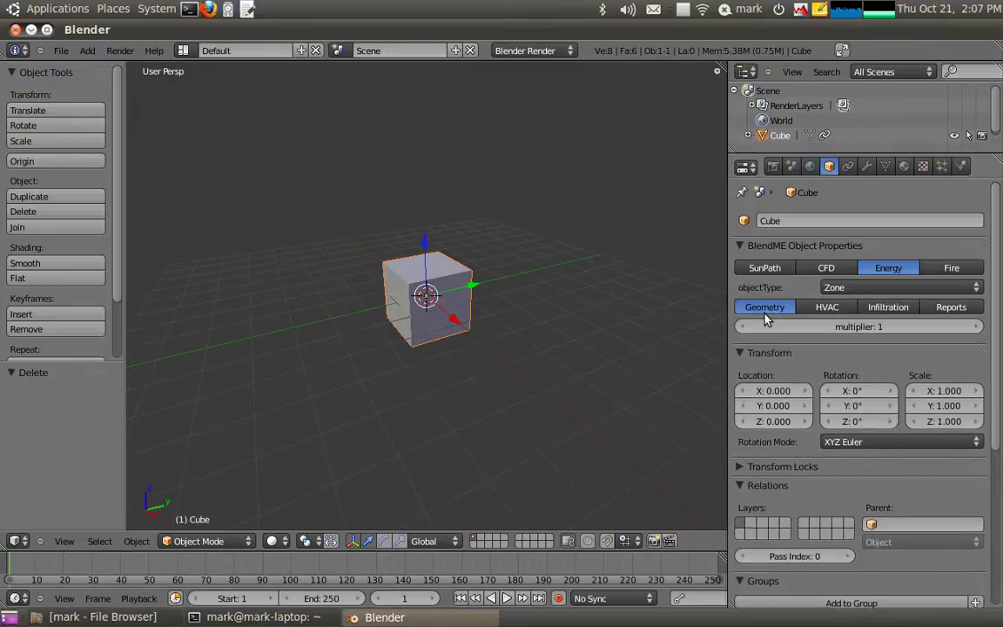
Step: In the cube's material tab, drag BlendME Material Properties above the Preview panel
click(904, 166)
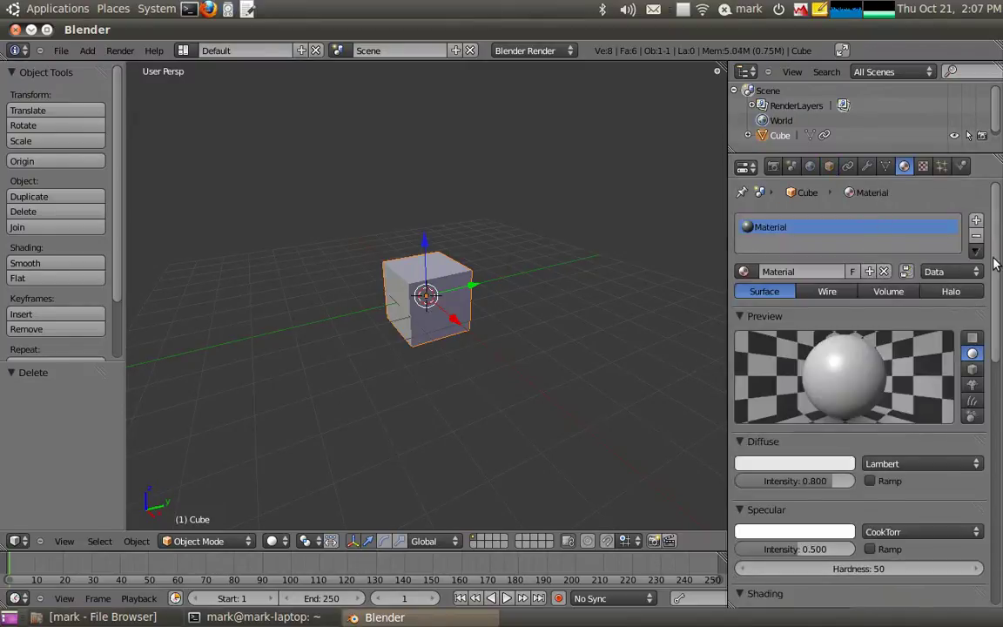
drag(993, 252, 989, 459)
drag(874, 494, 902, 155)
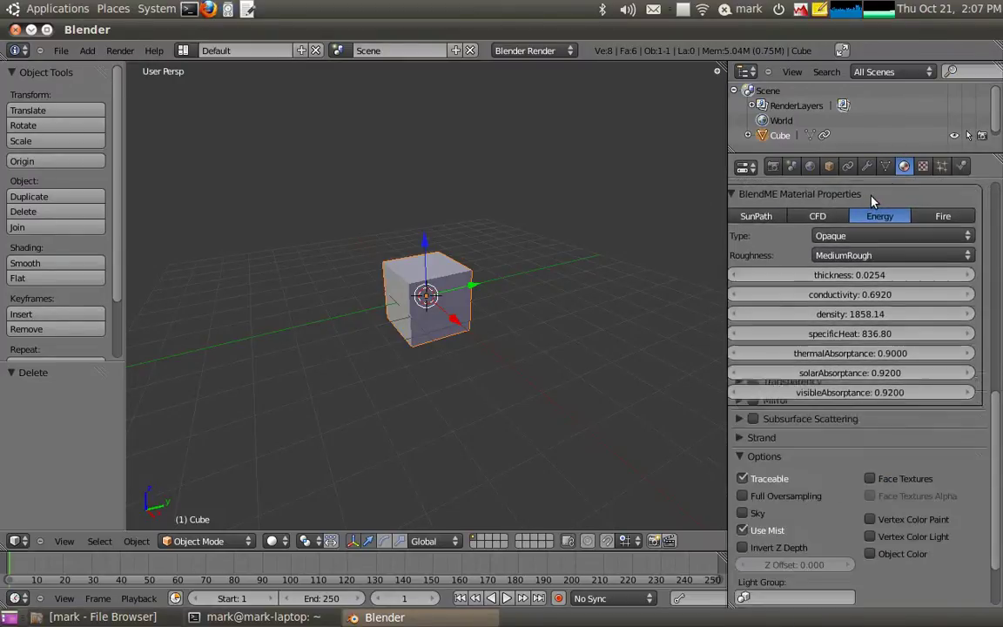
scroll(998, 393, up, 8)
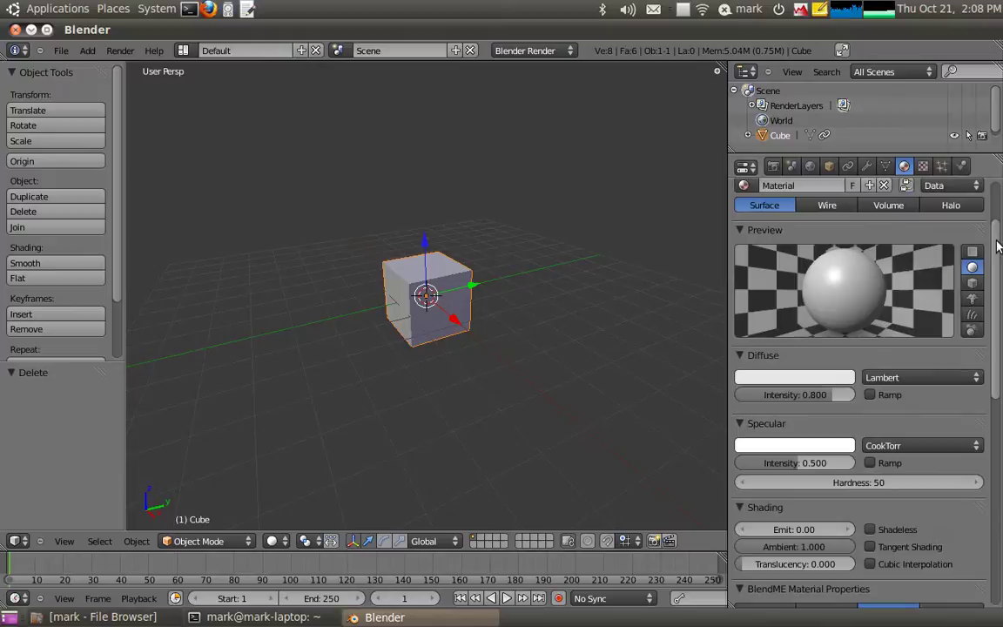
scroll(992, 274, down, 3)
drag(856, 477, 864, 233)
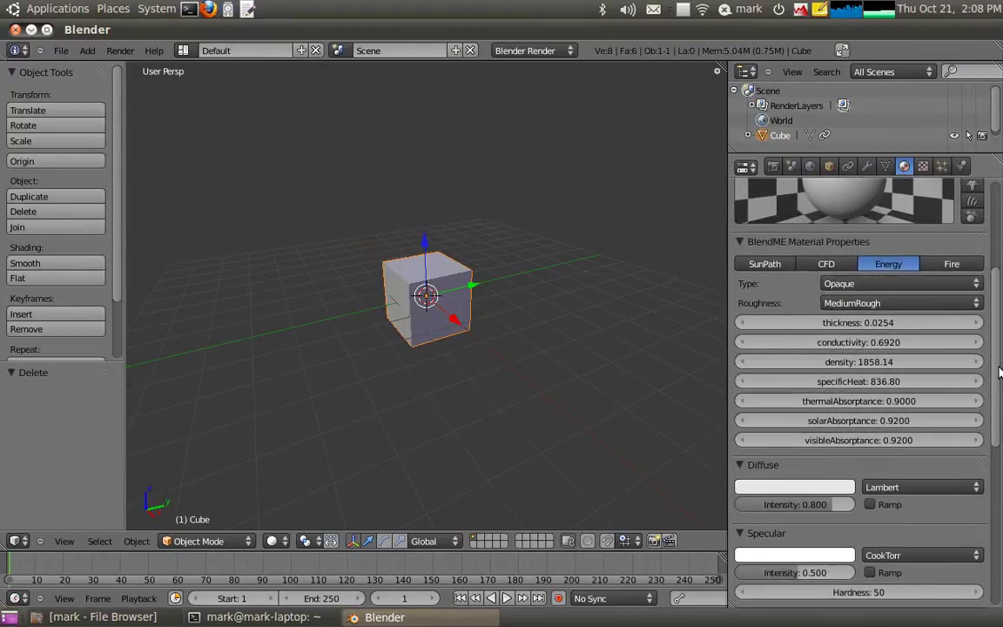
scroll(1000, 270, up, 6)
drag(827, 437, 833, 307)
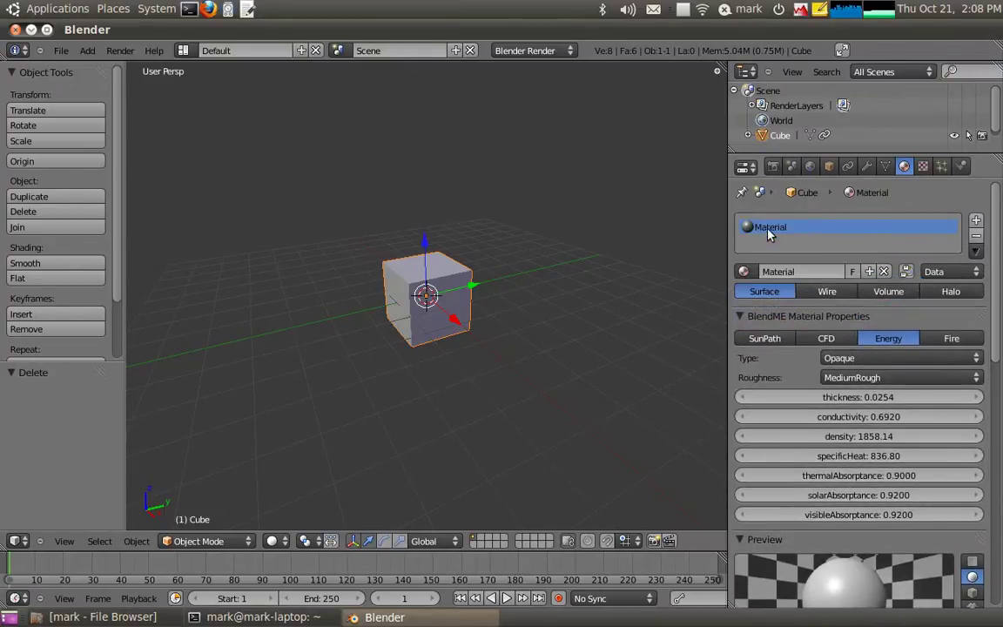
Step: Rename the cube's material to 'Concrete'
click(786, 271)
text(Concrete)
key(Return)
Step: Keep the material's Energy type as Opaque and check the MediumRough roughness option
click(879, 365)
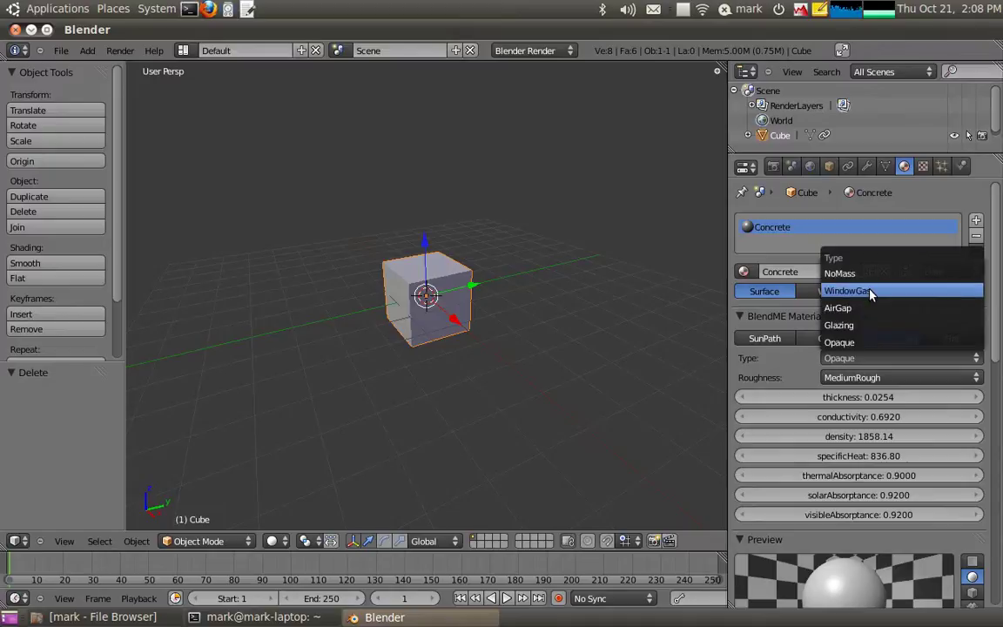
click(855, 342)
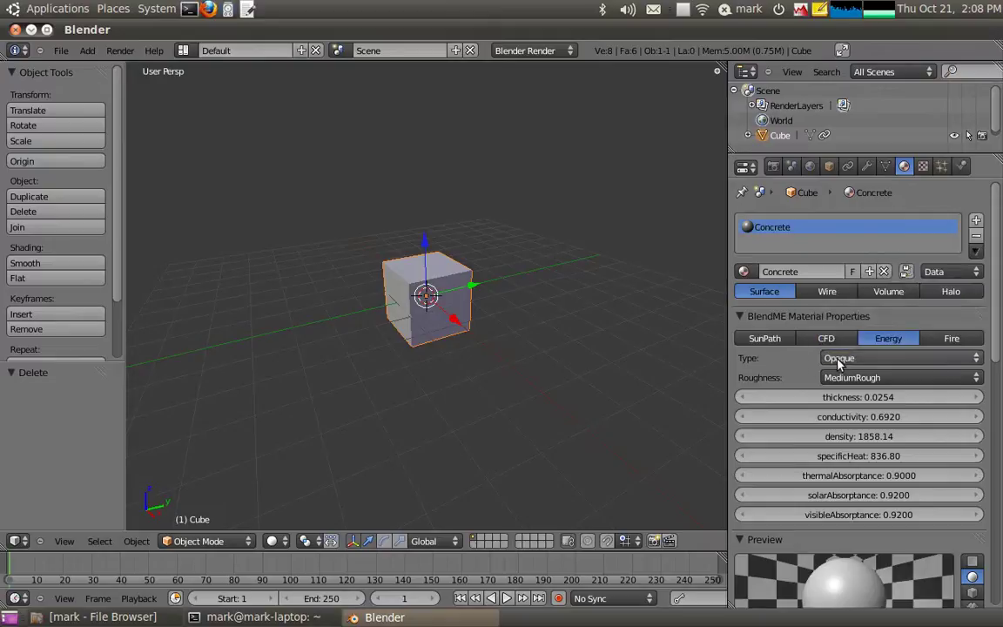
click(843, 357)
click(841, 343)
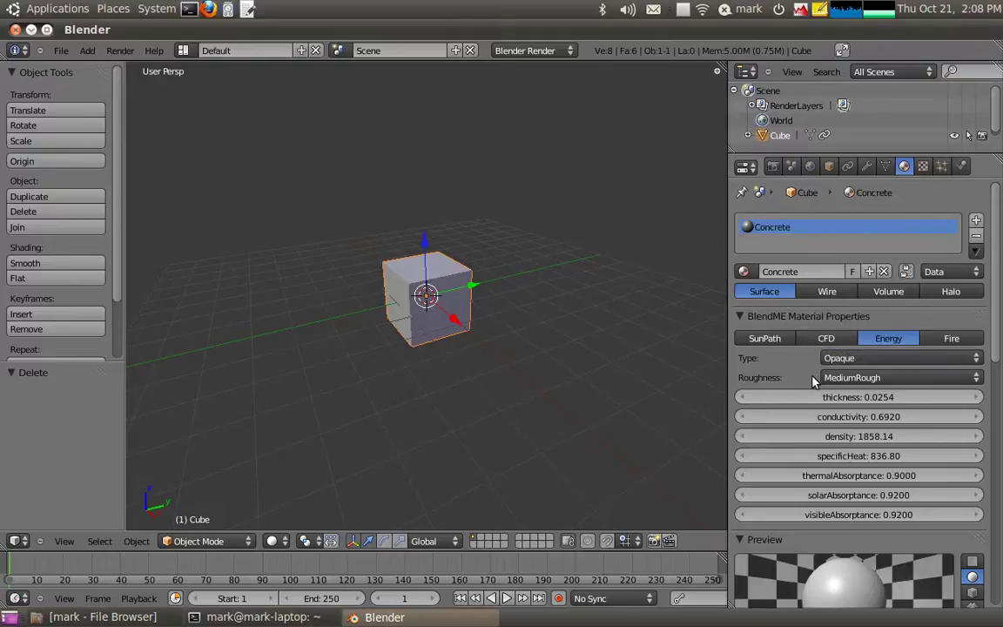
click(858, 378)
Step: Switch Concrete's Energy type to Glazing and review solarTransmittance 0.8370 and visibleTransmittance 0.8980
click(829, 361)
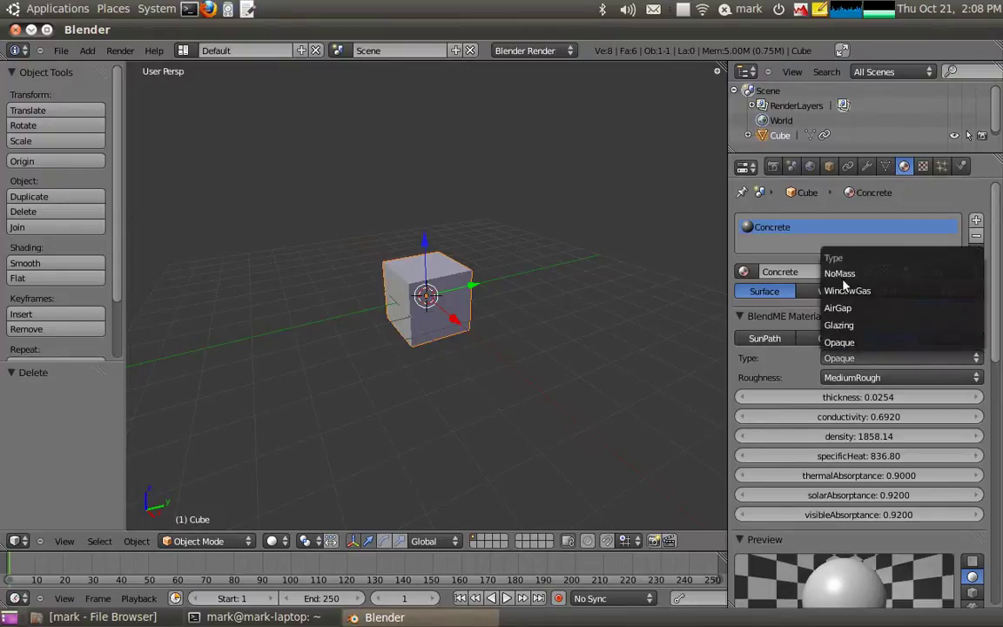
click(839, 325)
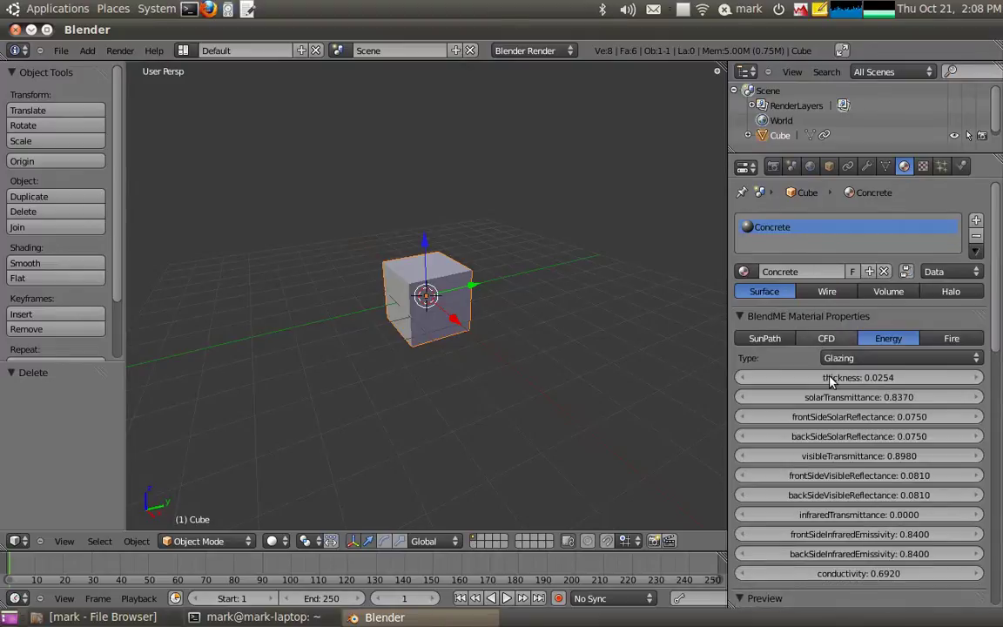
scroll(871, 392, down, 2)
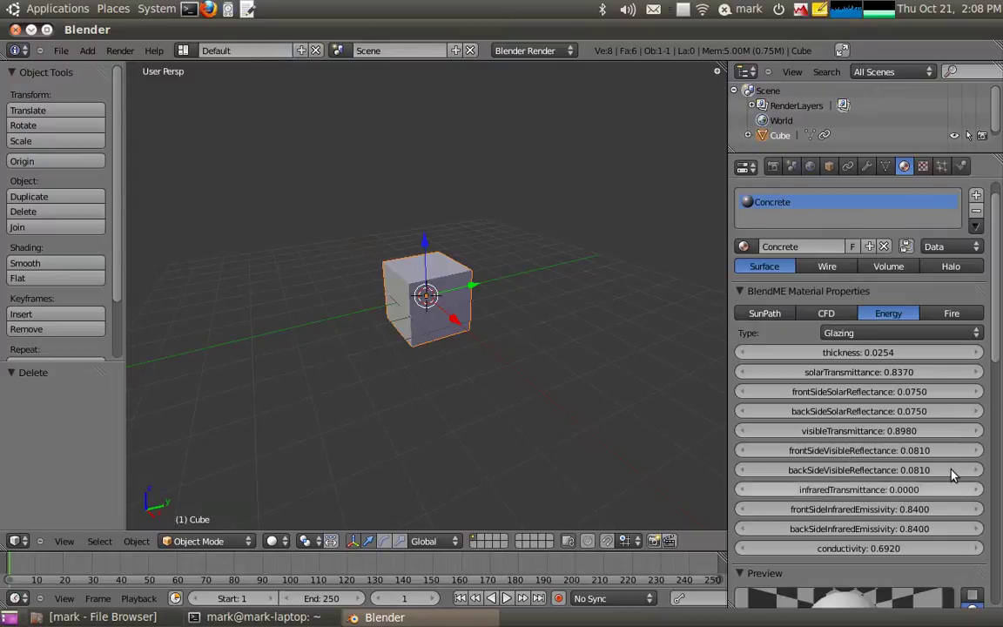
scroll(998, 346, up, 2)
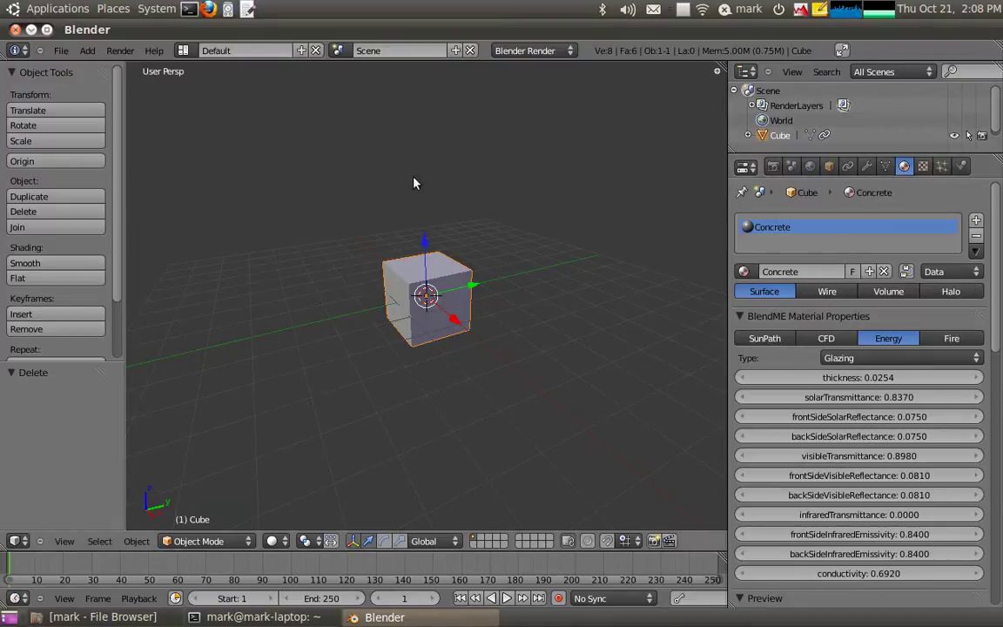
Step: Return to the Scene tab to see BlendME Energy Setup: timeStepsPerHour 6, warmupDays 20
click(829, 167)
click(792, 167)
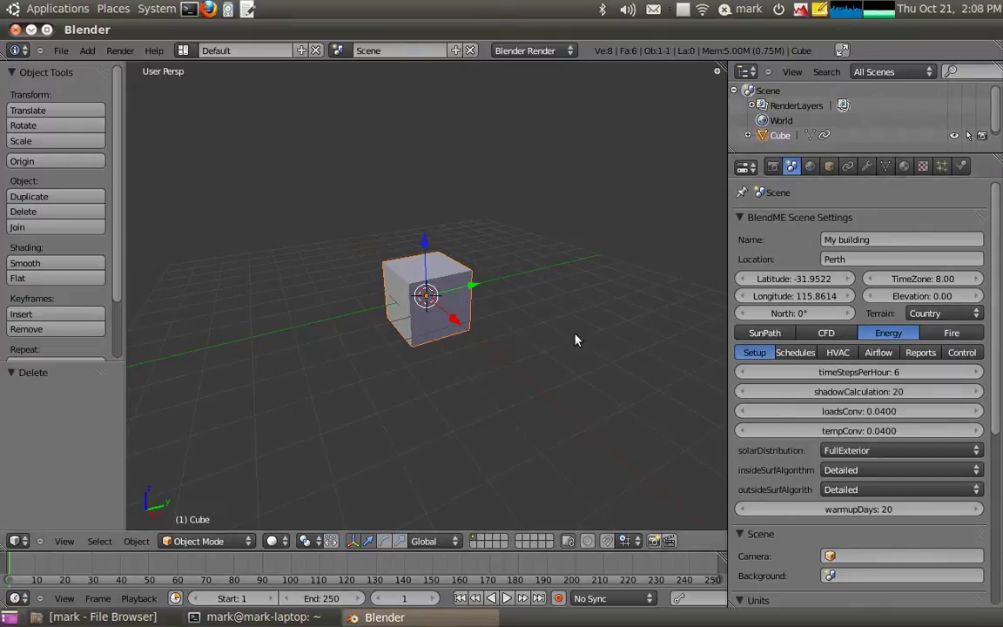
middle_drag(557, 352, 378, 388)
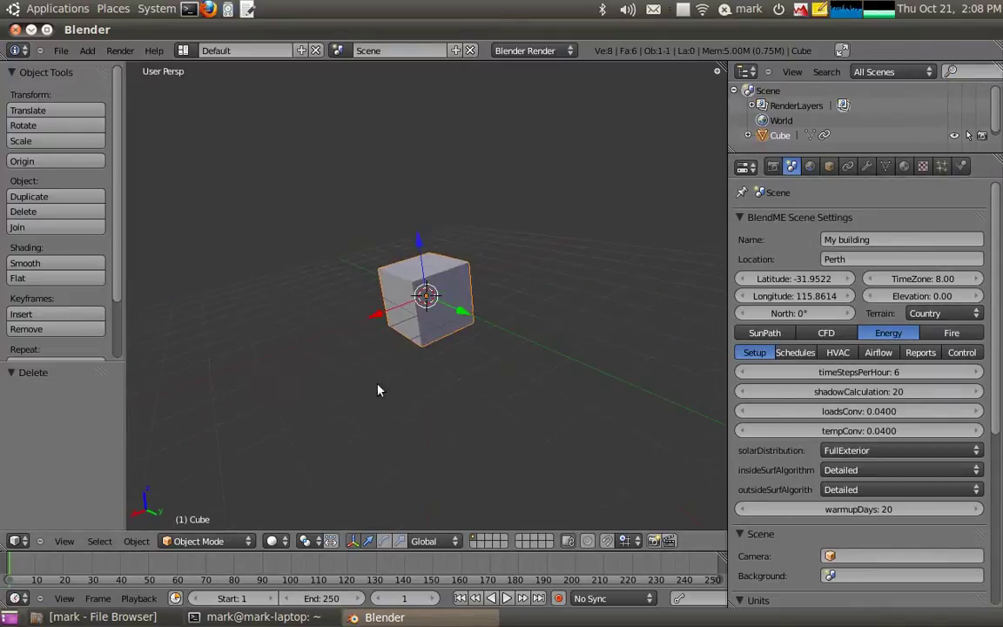
middle_drag(298, 389, 486, 414)
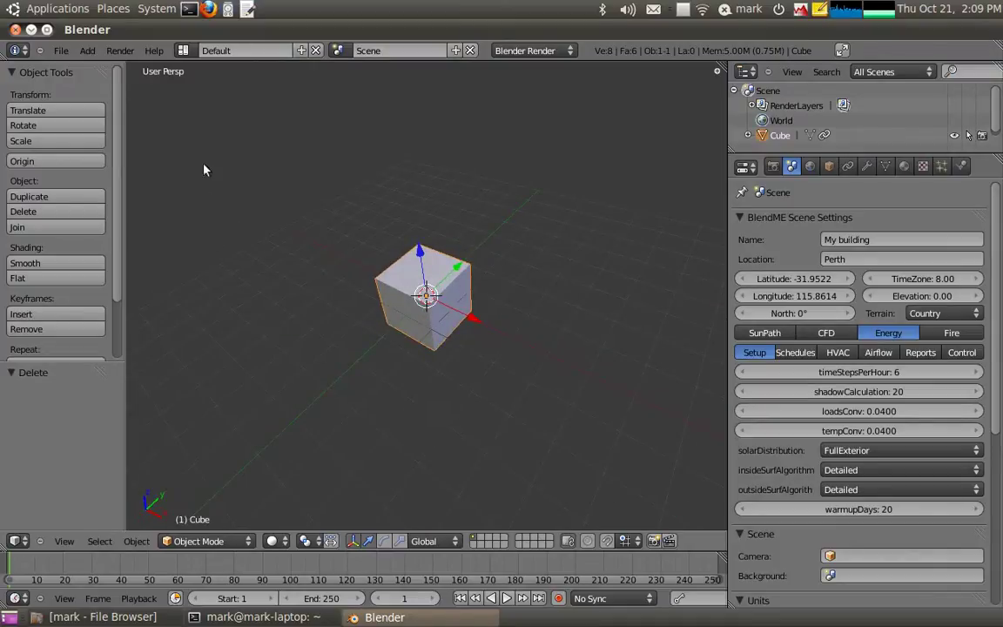